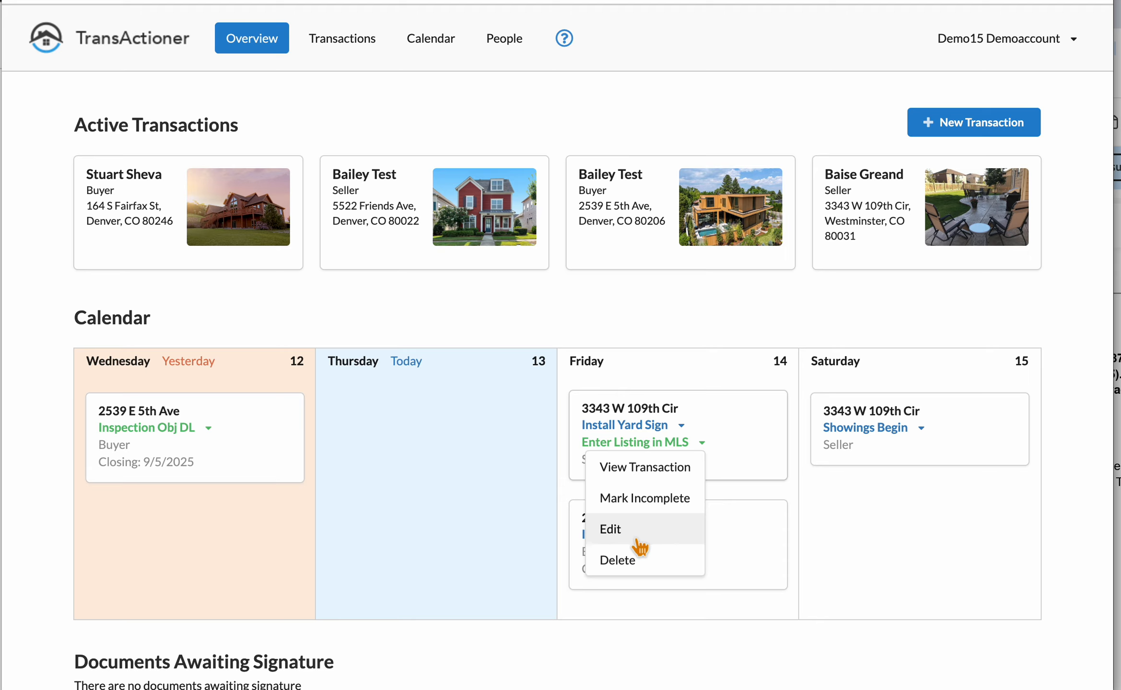
Step: Open the first active buyer transaction, review its Parties, then show its Documents list
click(226, 314)
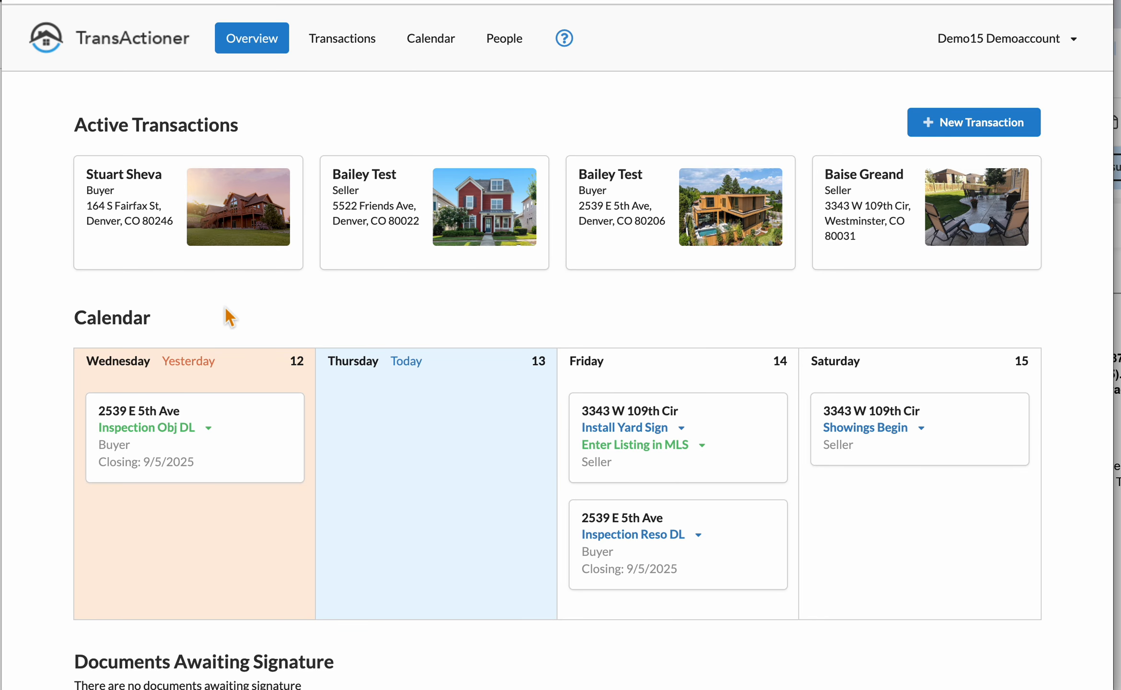
click(216, 217)
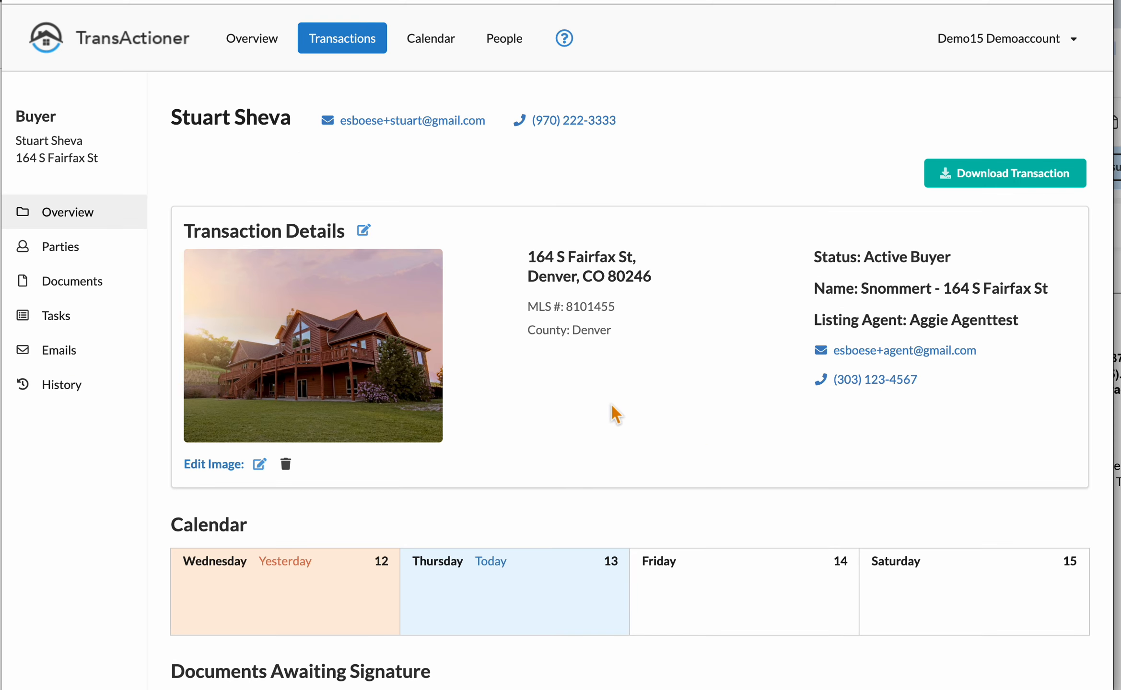
click(106, 250)
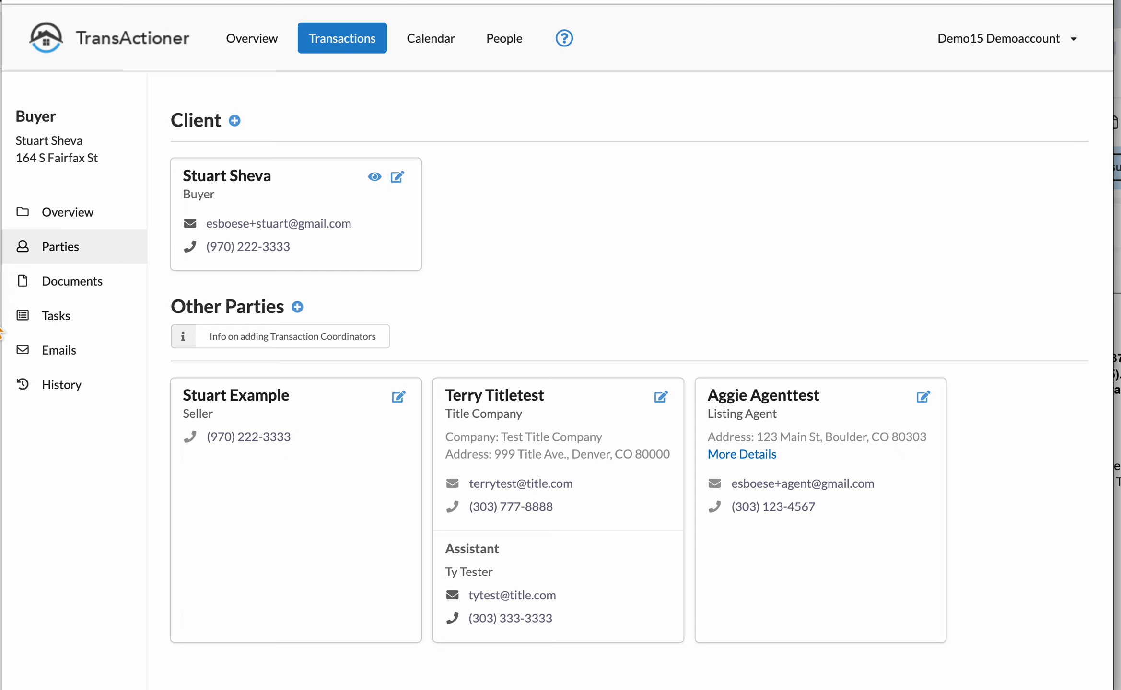
click(68, 287)
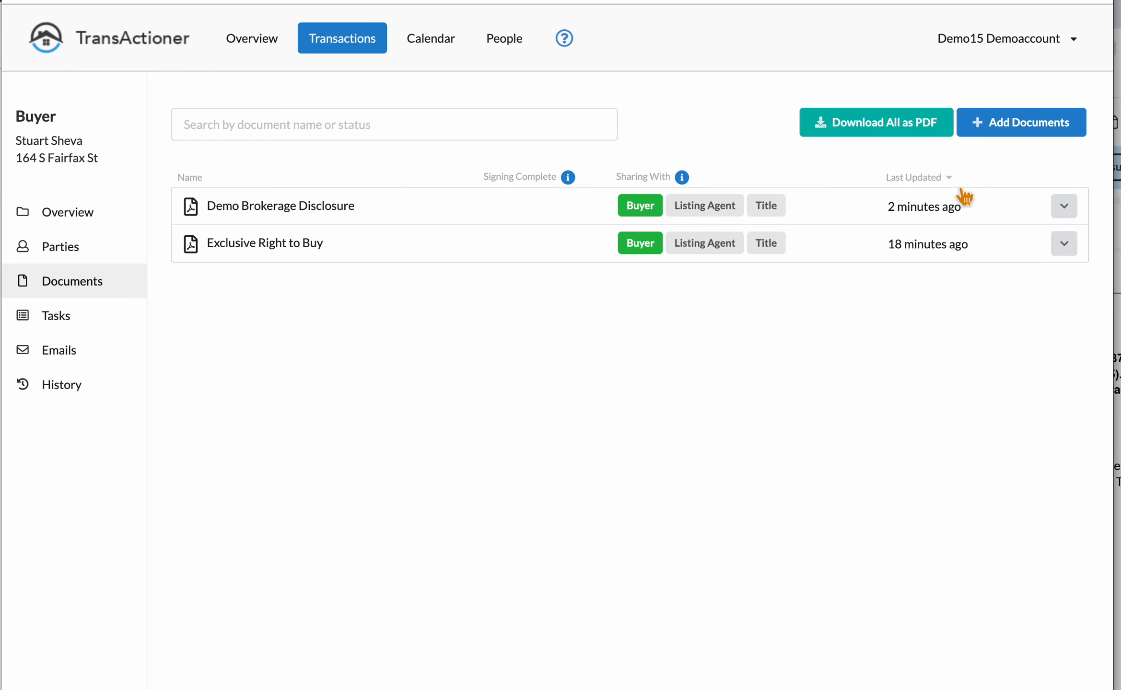
Step: Search the forms library for 'buy' and add Contract to Buy and Sell, Residential 2024
click(1035, 128)
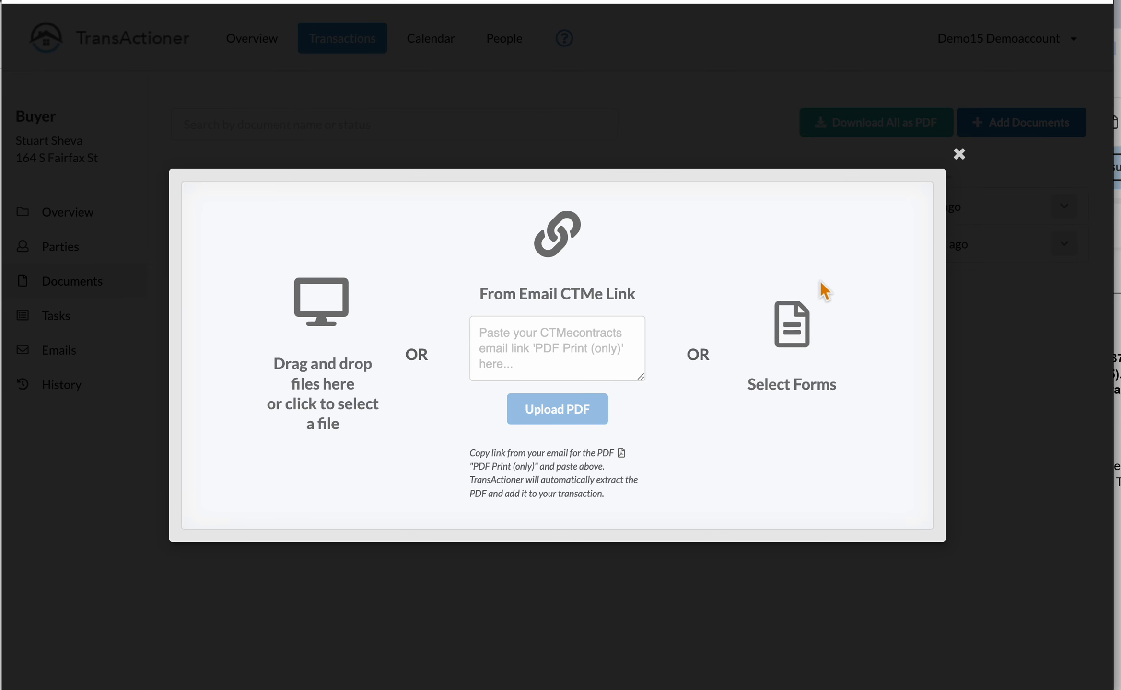
click(796, 329)
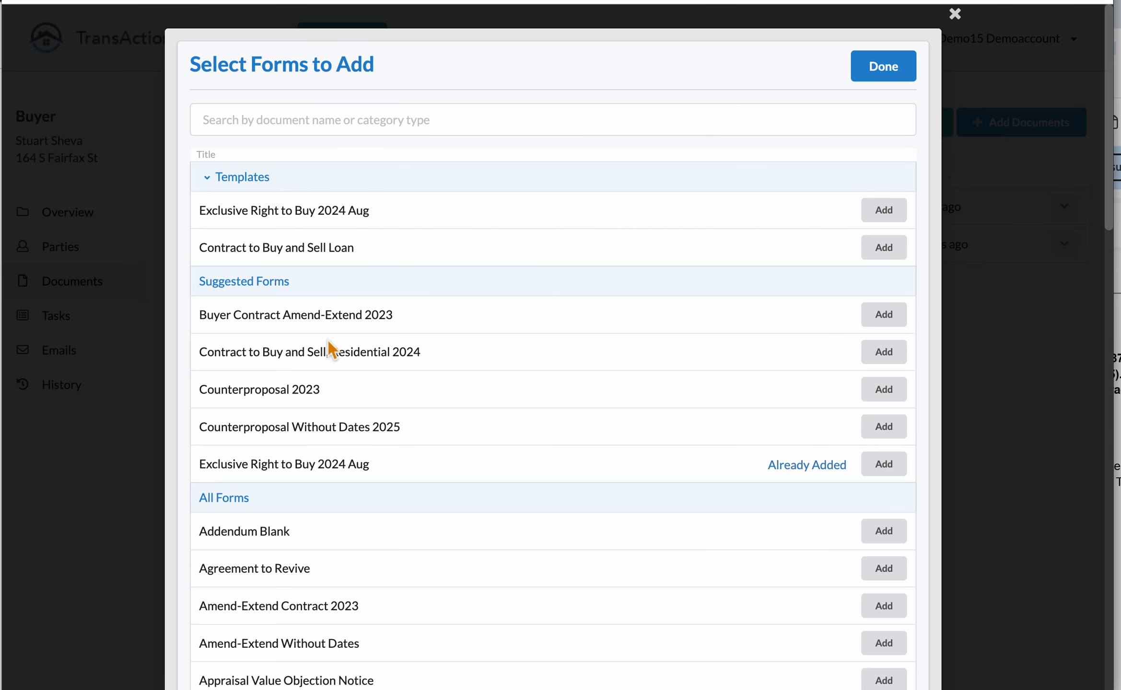
click(375, 125)
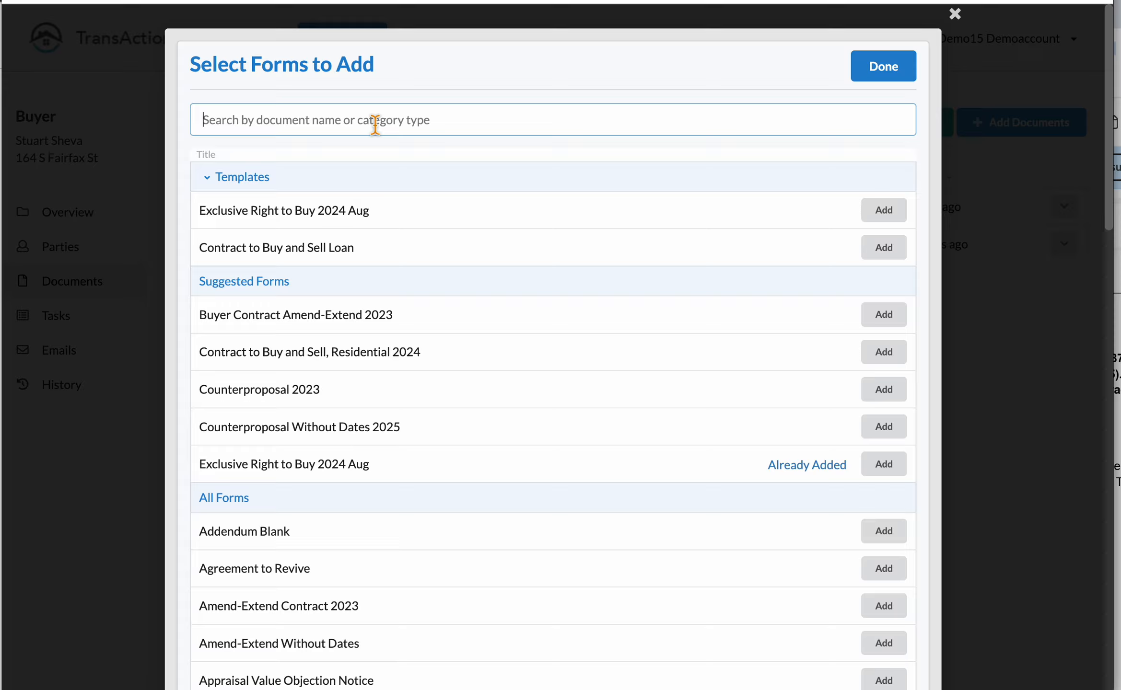
text(buy)
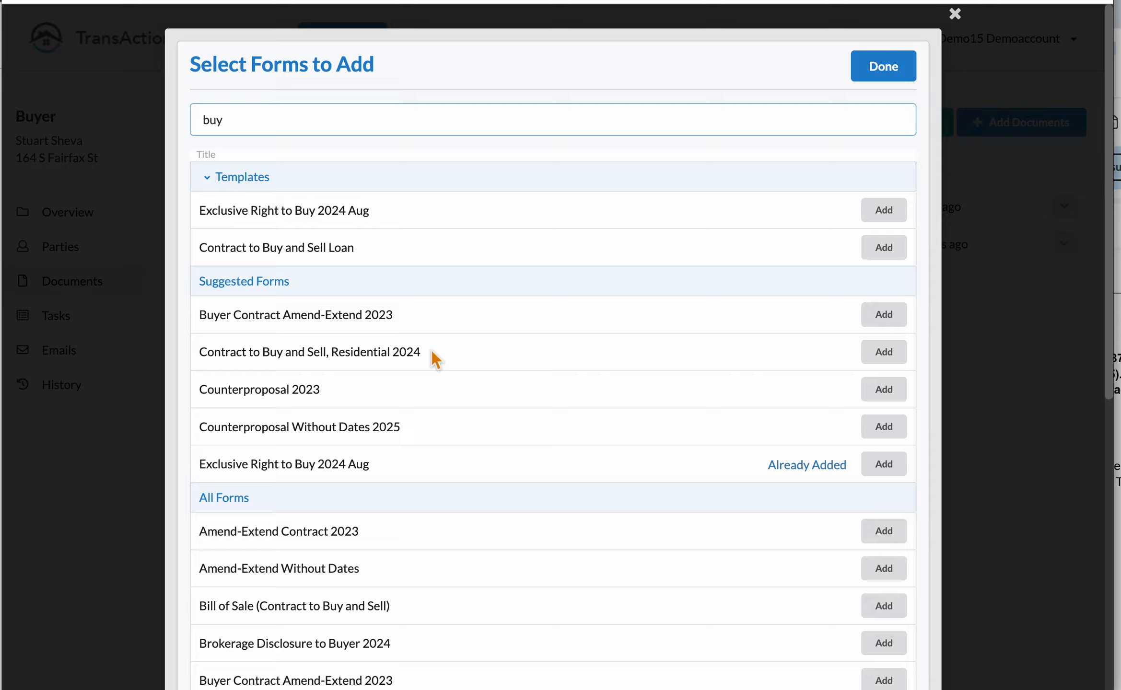
click(891, 357)
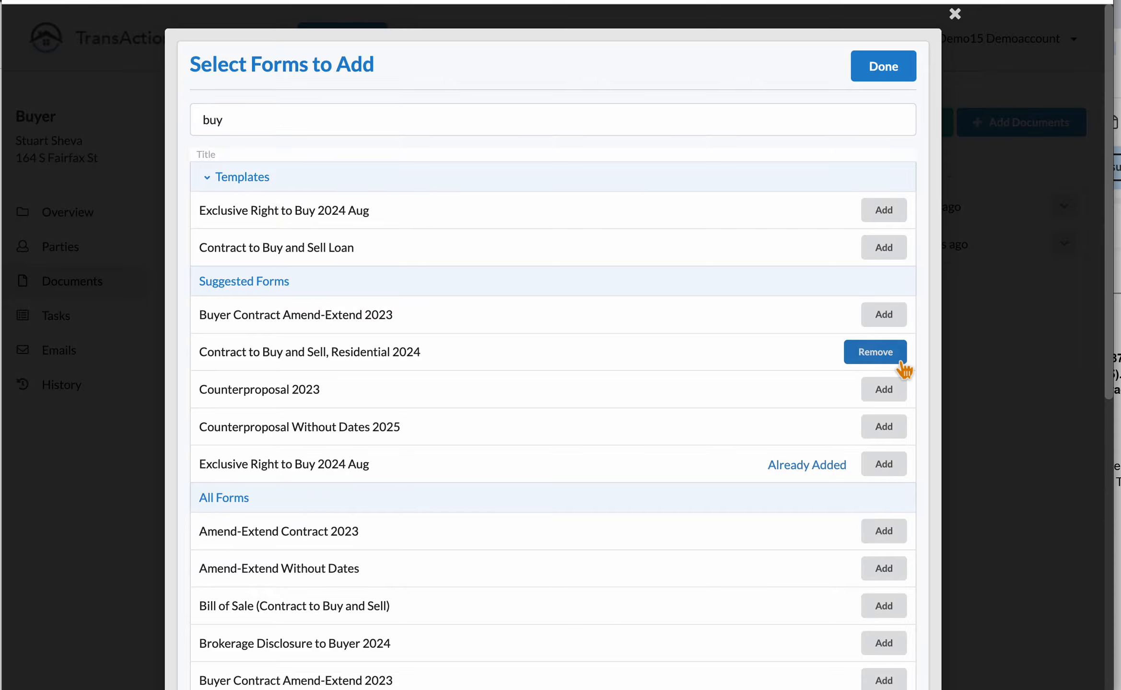
click(901, 78)
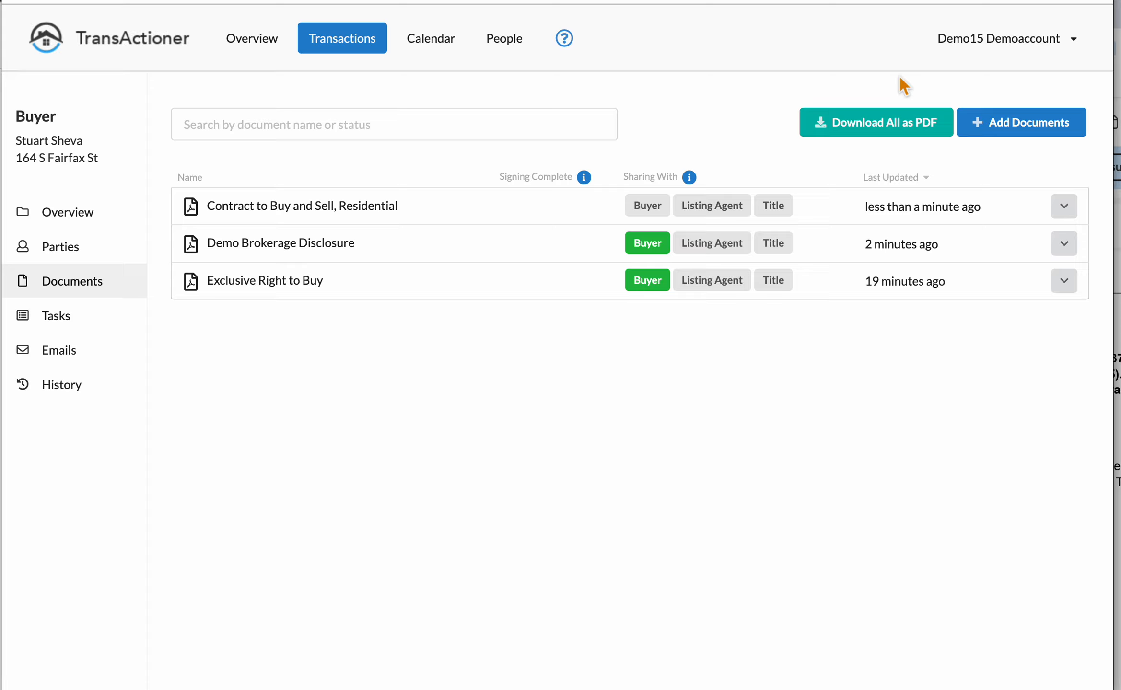
Step: Open the new residential contract for filling out
click(1072, 213)
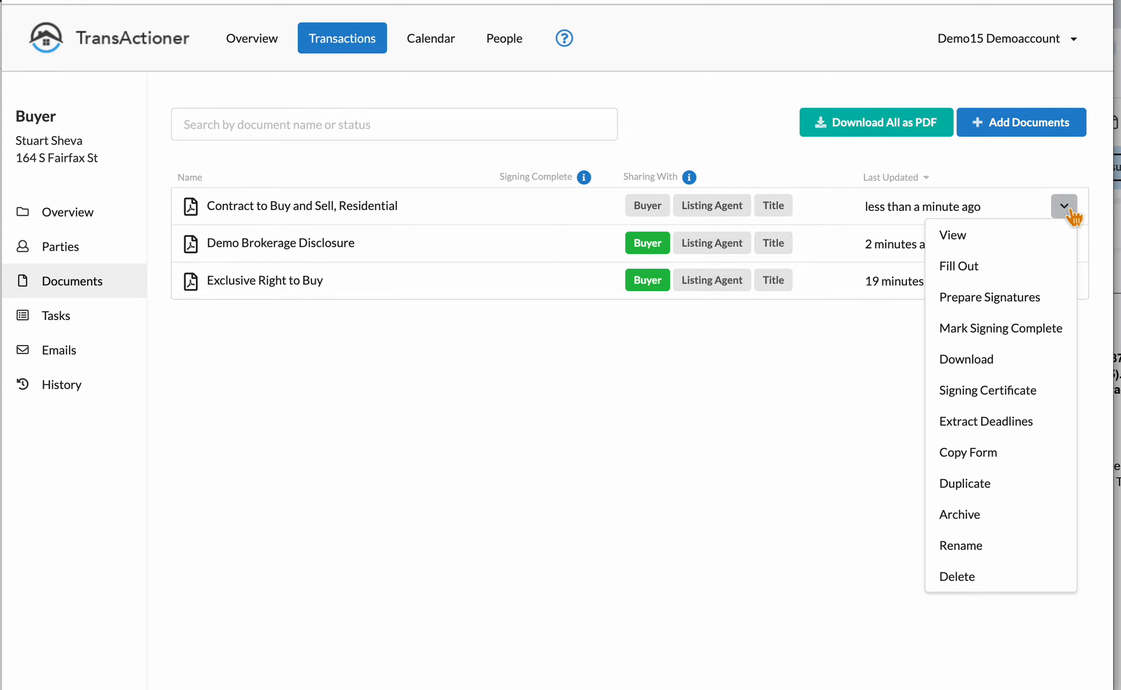
click(1013, 266)
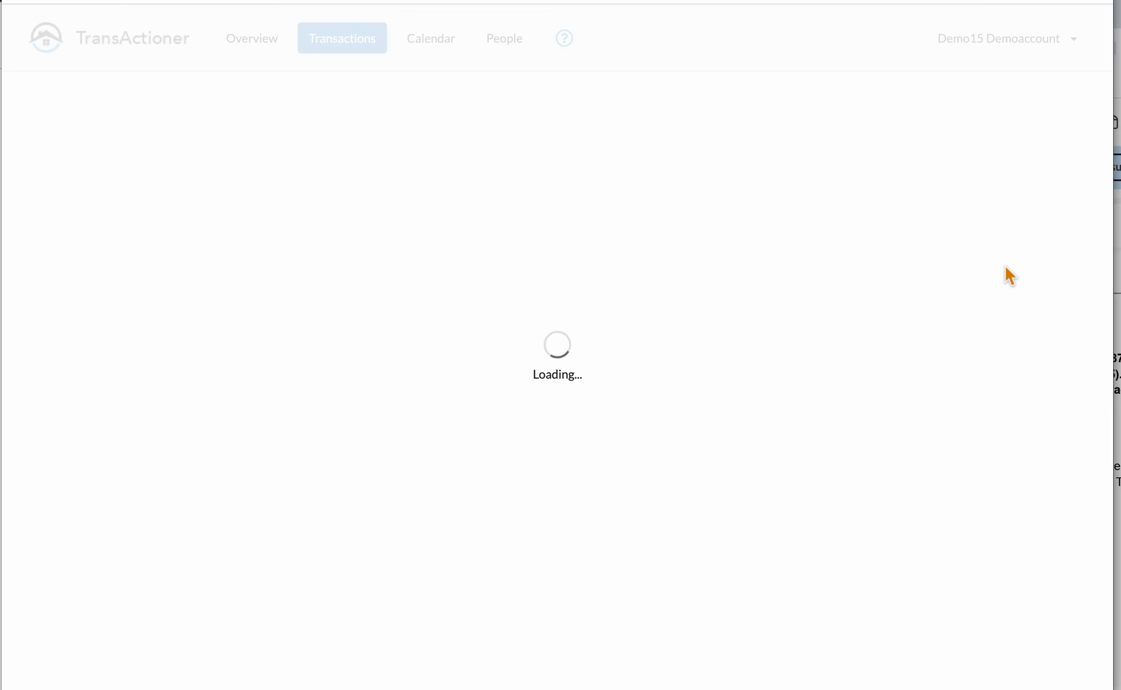
scroll(704, 575, down, 20)
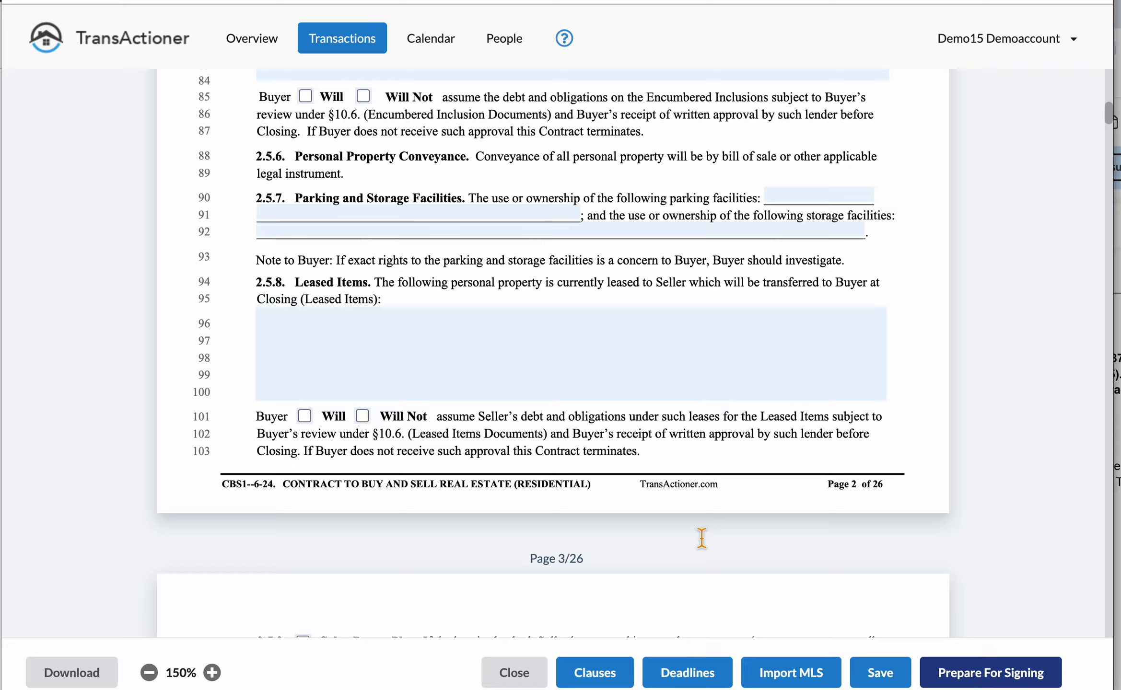
scroll(700, 537, down, 10)
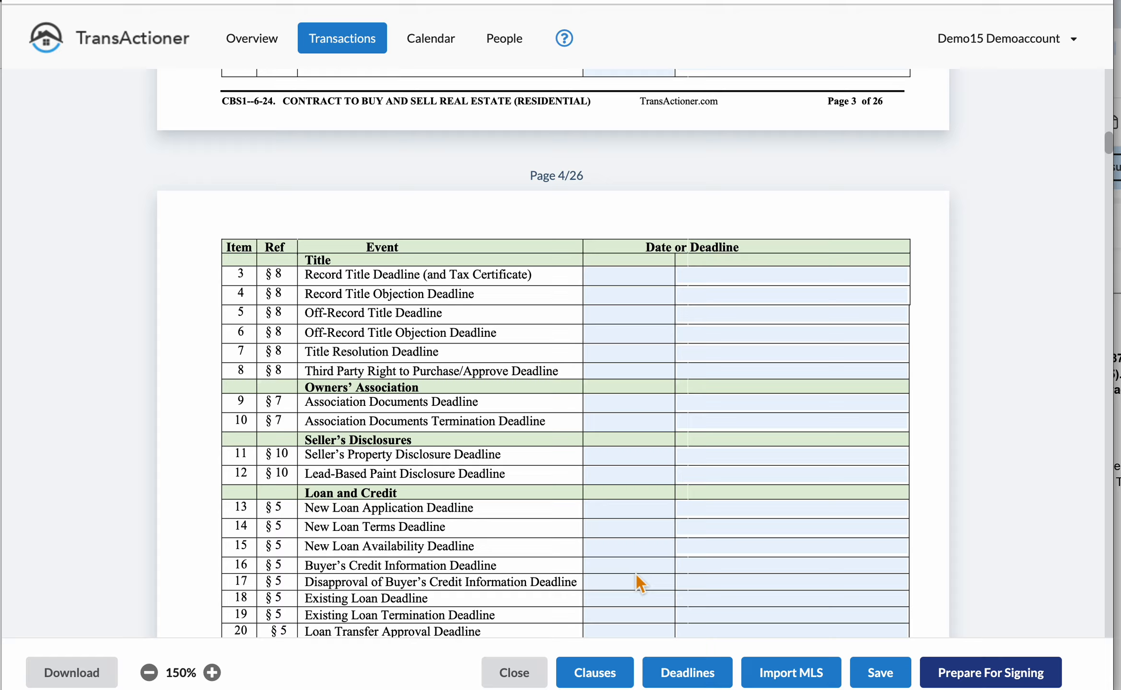
Step: Apply the 30 Day Loan deadline template, filling dates such as Appraisal Deadline 12/5/2025
click(700, 676)
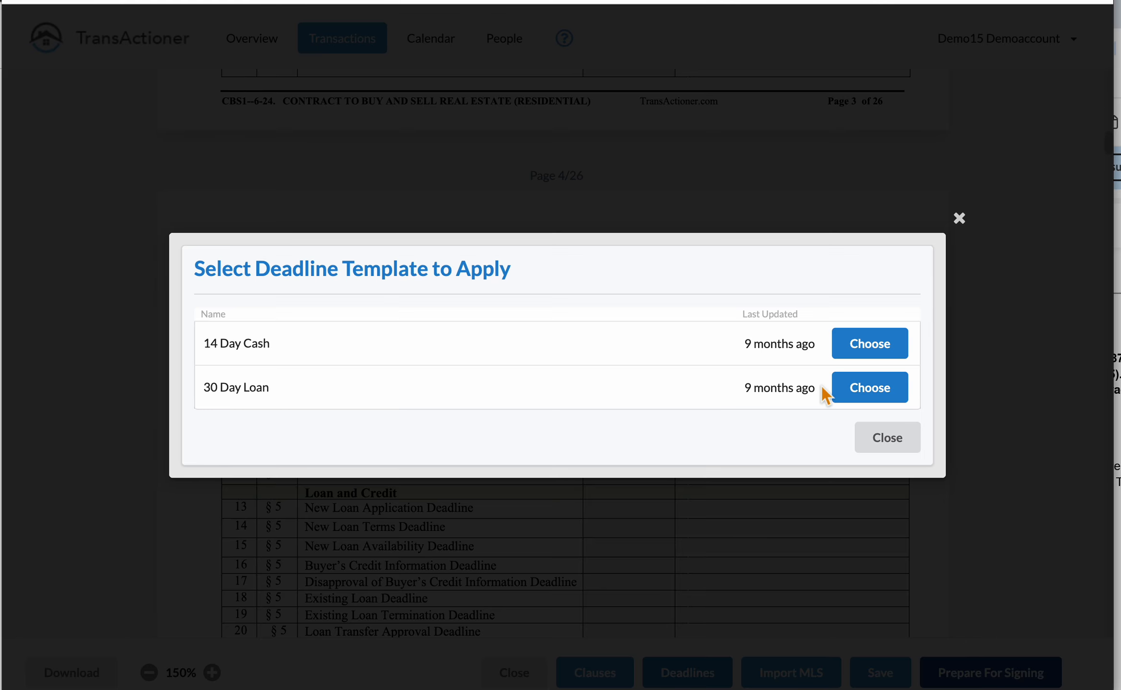
click(892, 405)
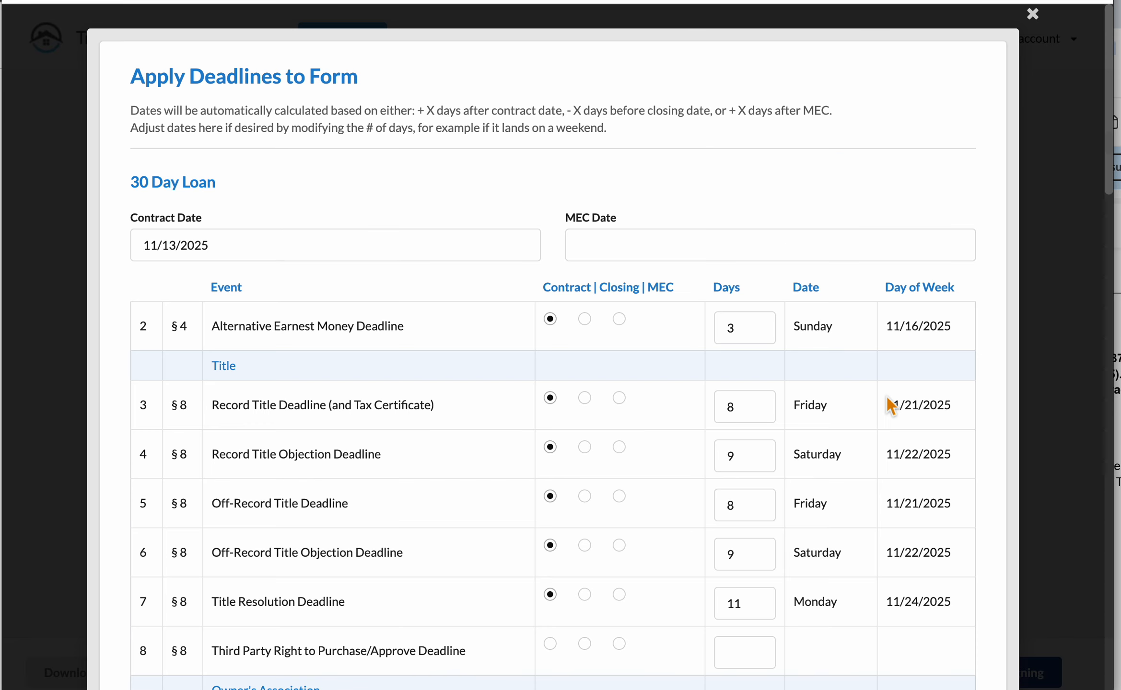
scroll(768, 545, down, 2)
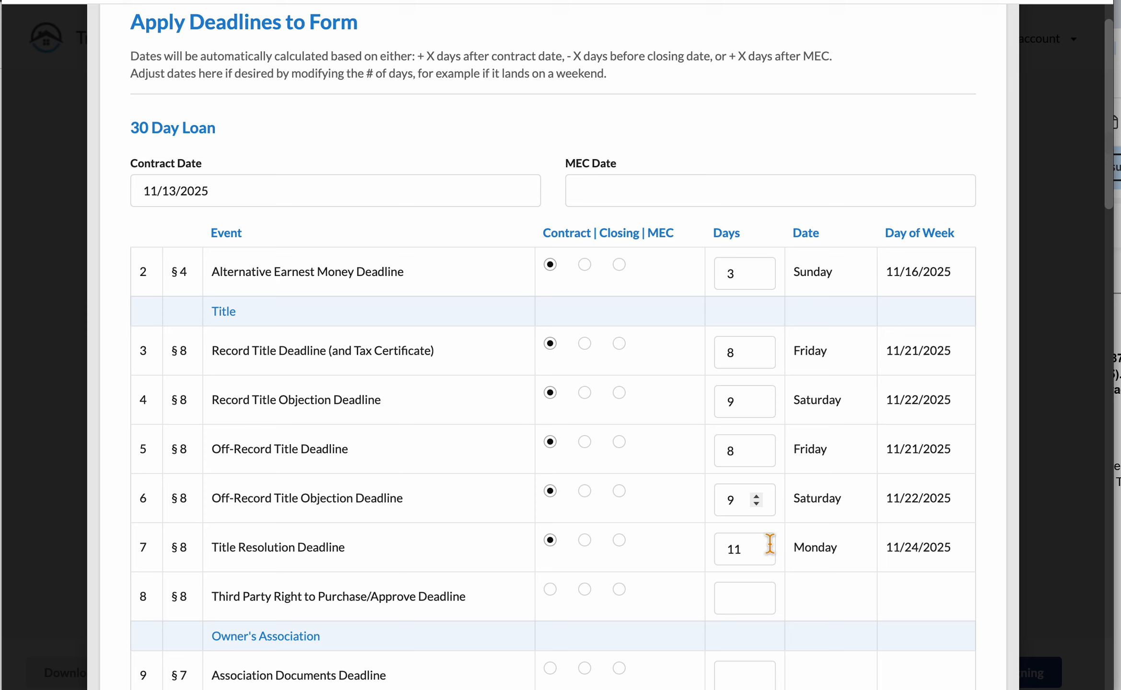
scroll(770, 545, down, 20)
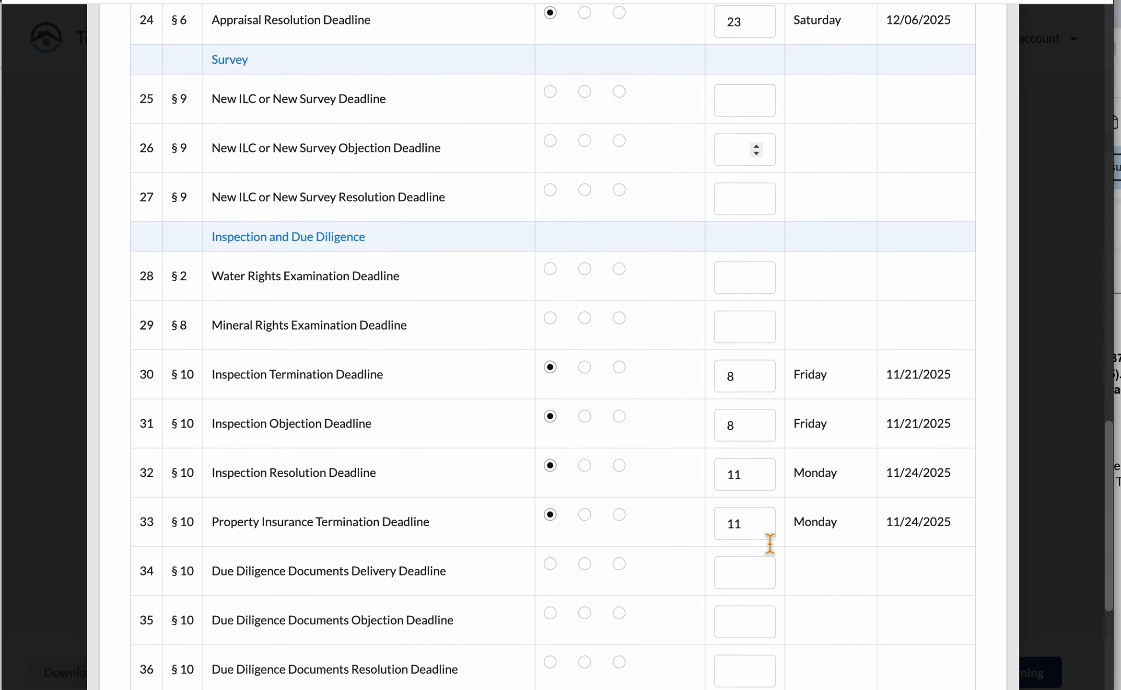
scroll(770, 544, down, 7)
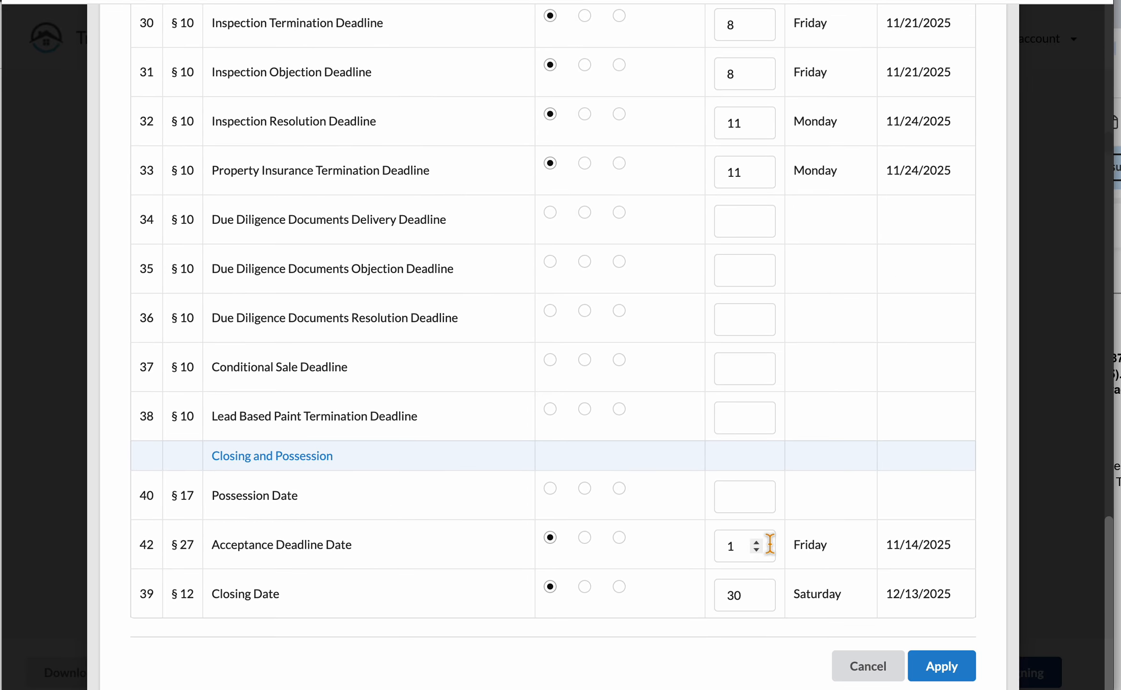
click(966, 681)
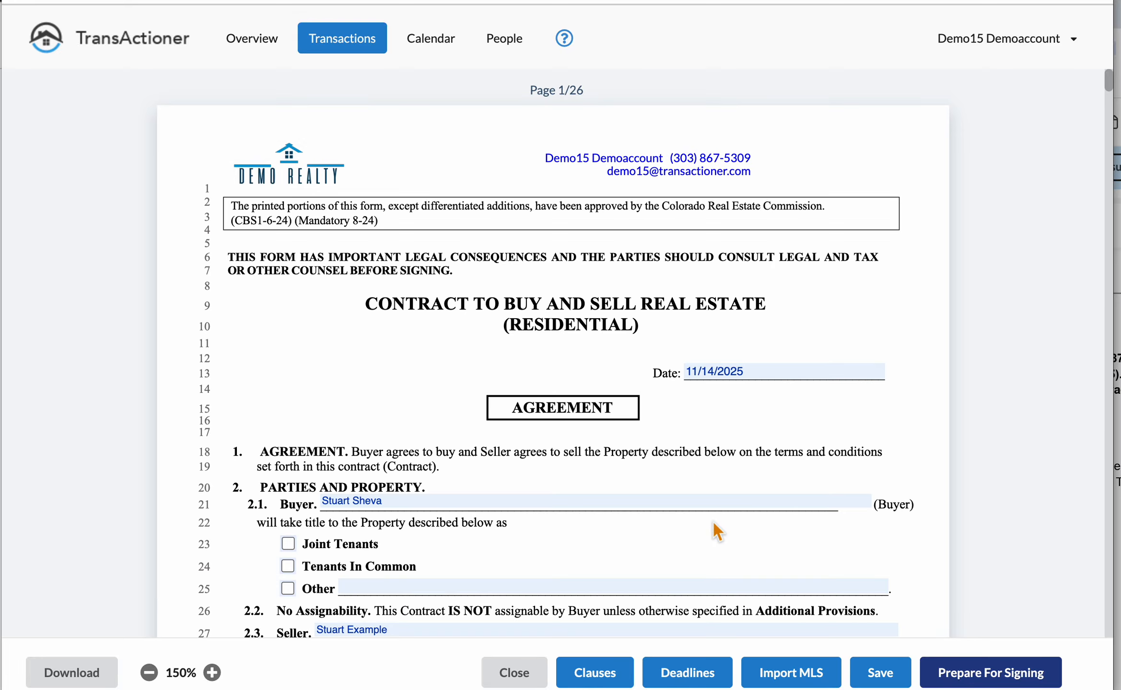
scroll(717, 530, down, 20)
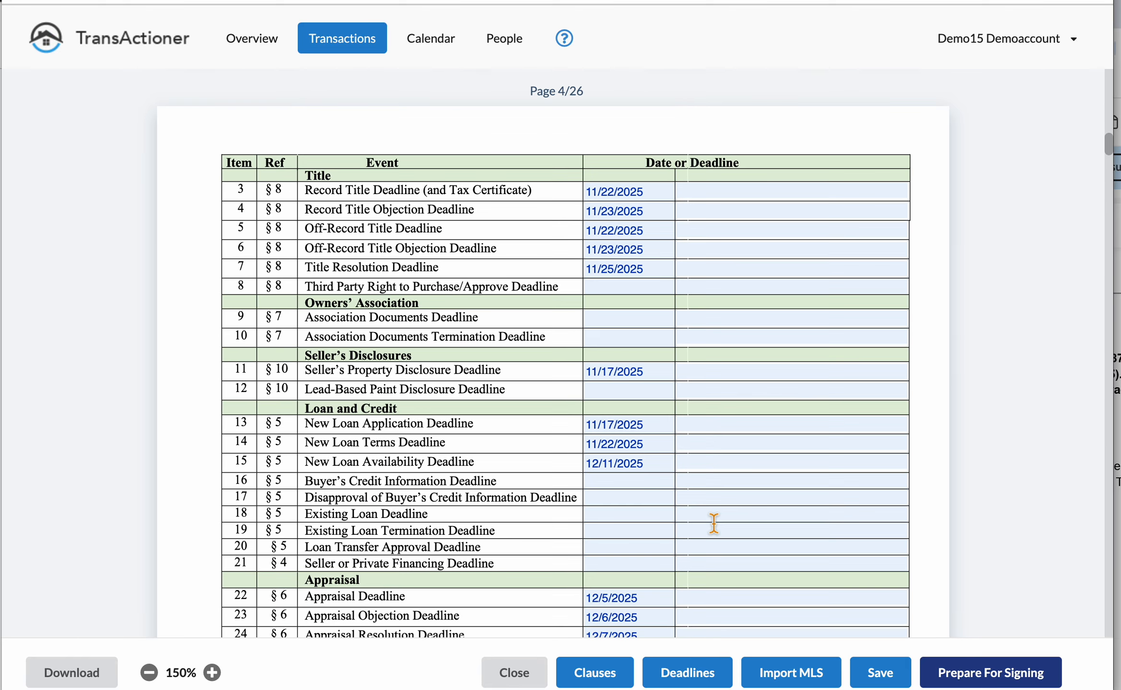
scroll(714, 523, down, 3)
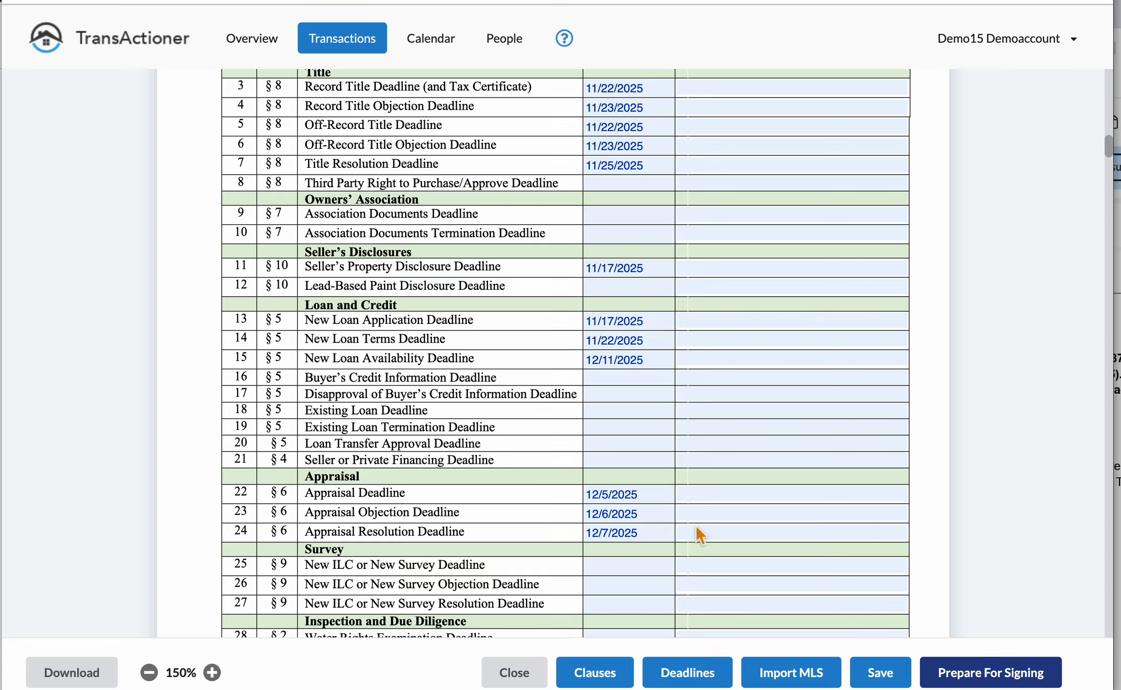
scroll(700, 534, down, 3)
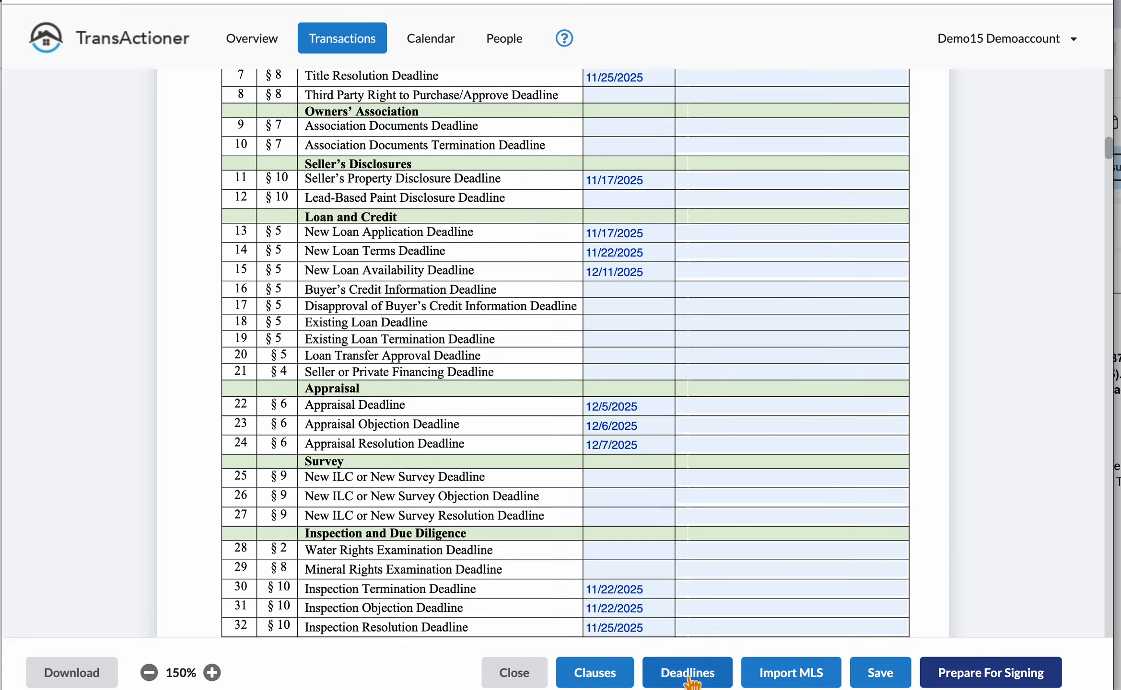
Step: Browse the manager and user clause libraries without adding any clauses
click(595, 676)
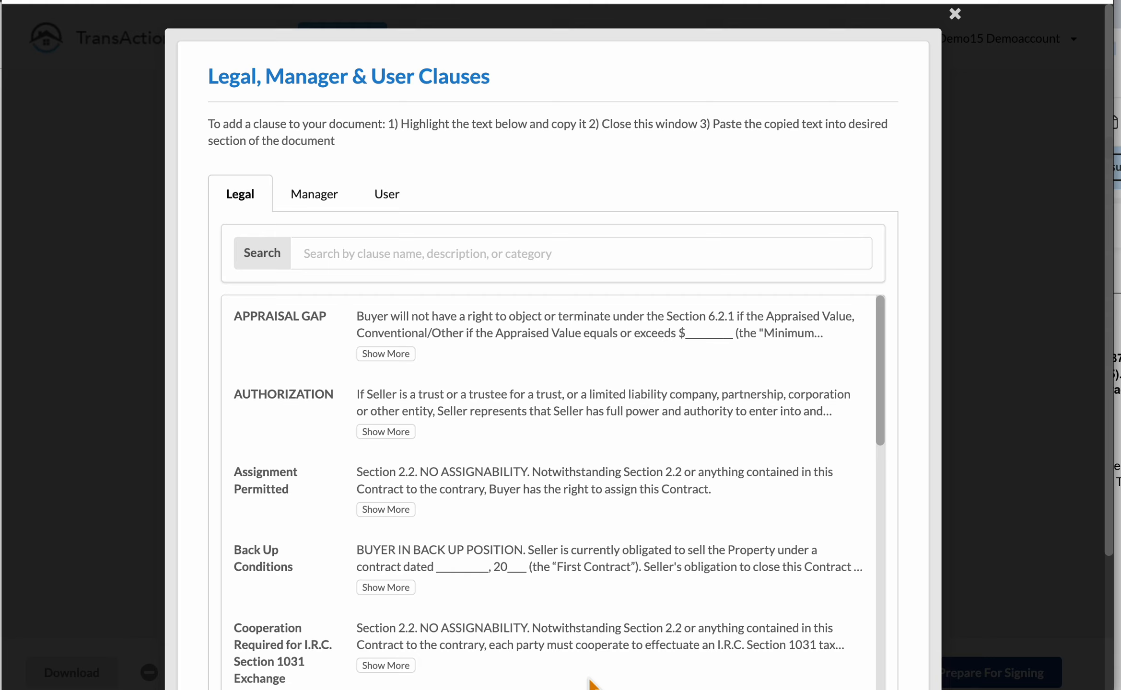
click(333, 210)
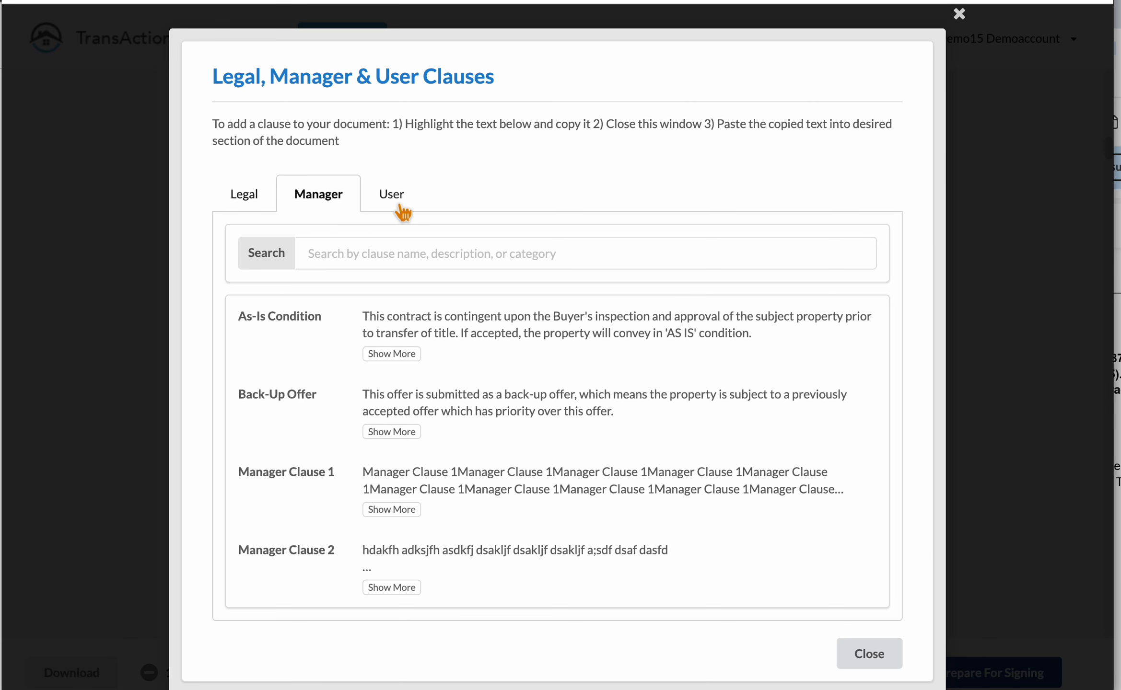
click(401, 210)
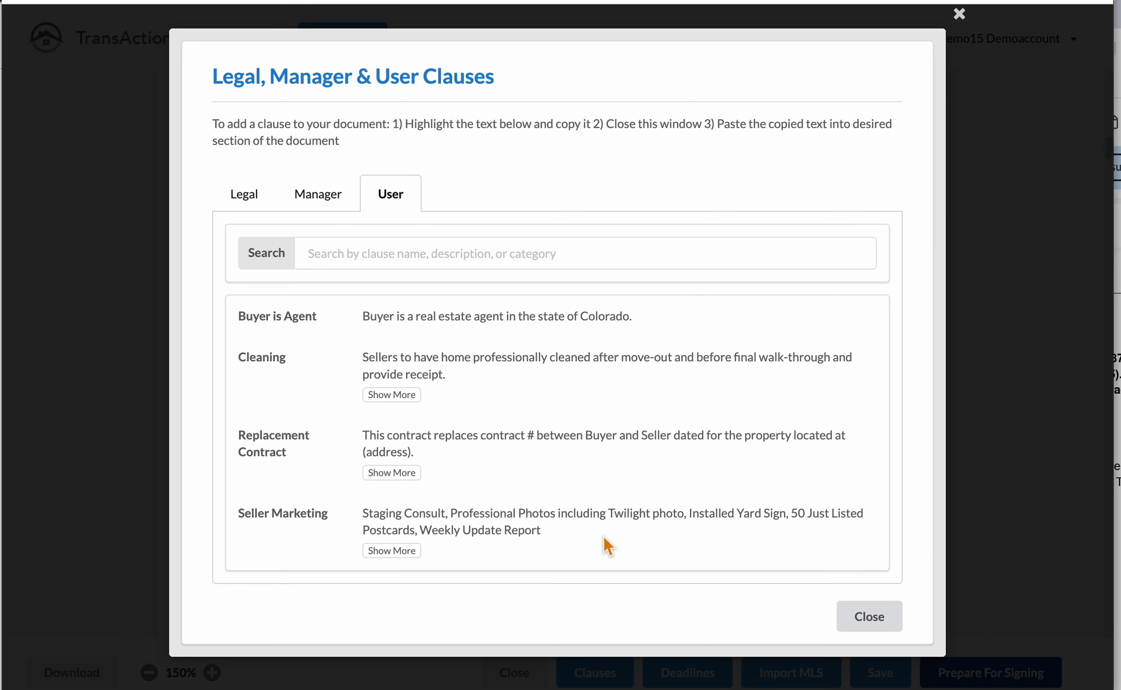
click(893, 632)
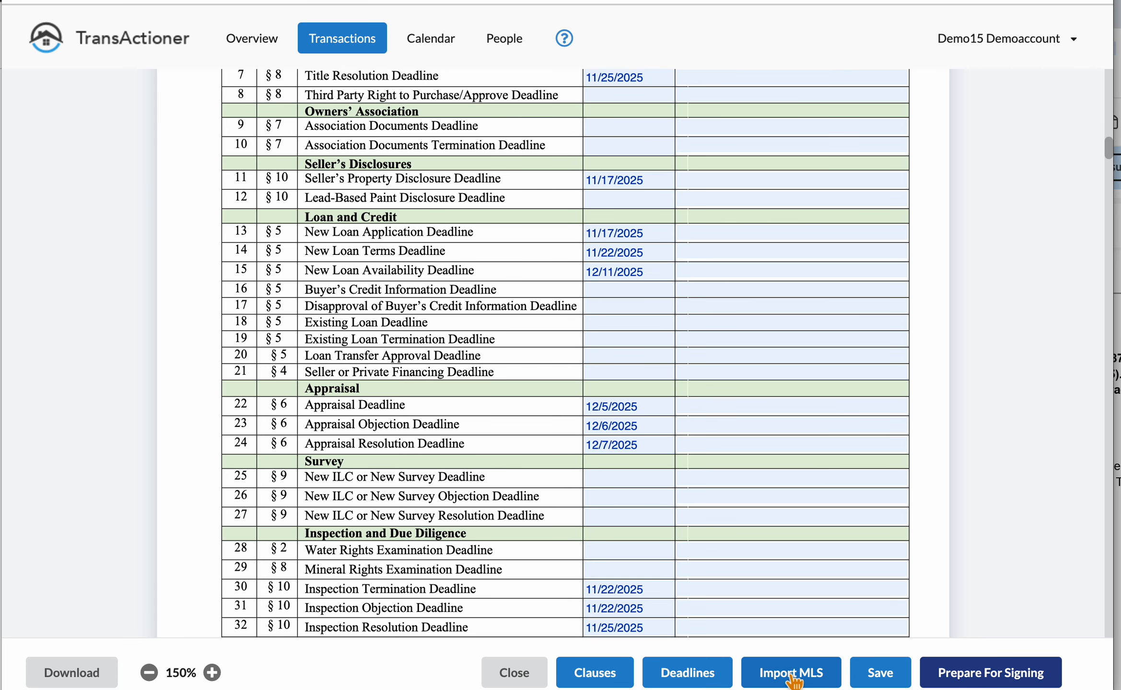
Step: Skip the MLS data import and bring up the contract's Prepare For Signing view
click(793, 676)
click(953, 449)
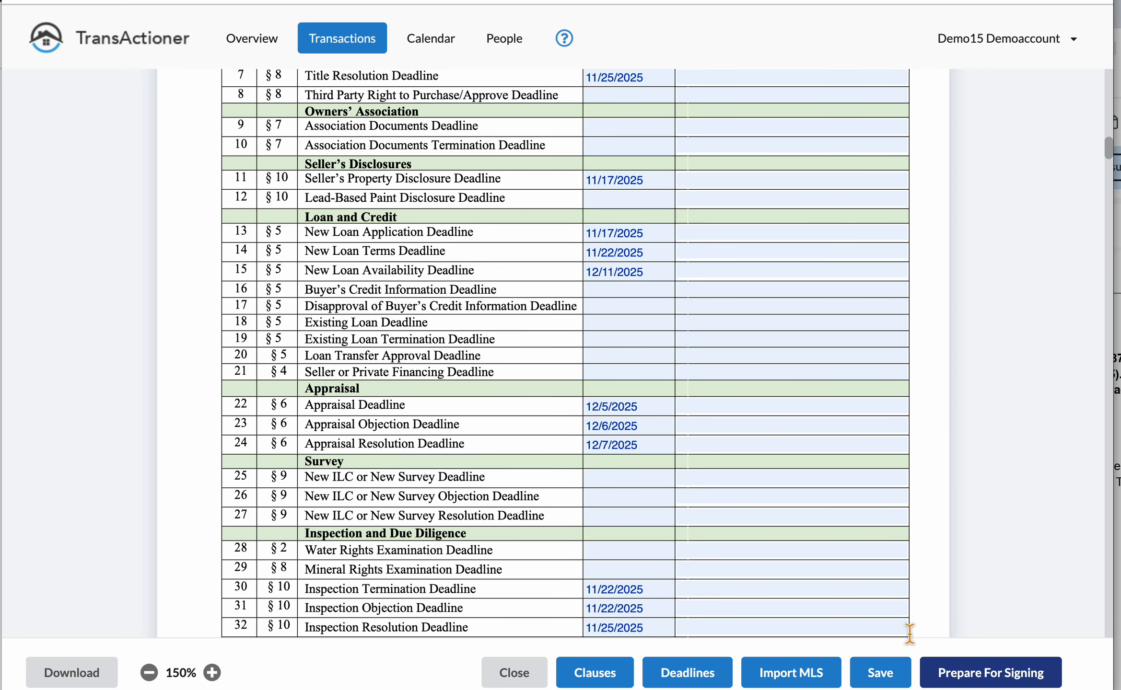
click(1003, 685)
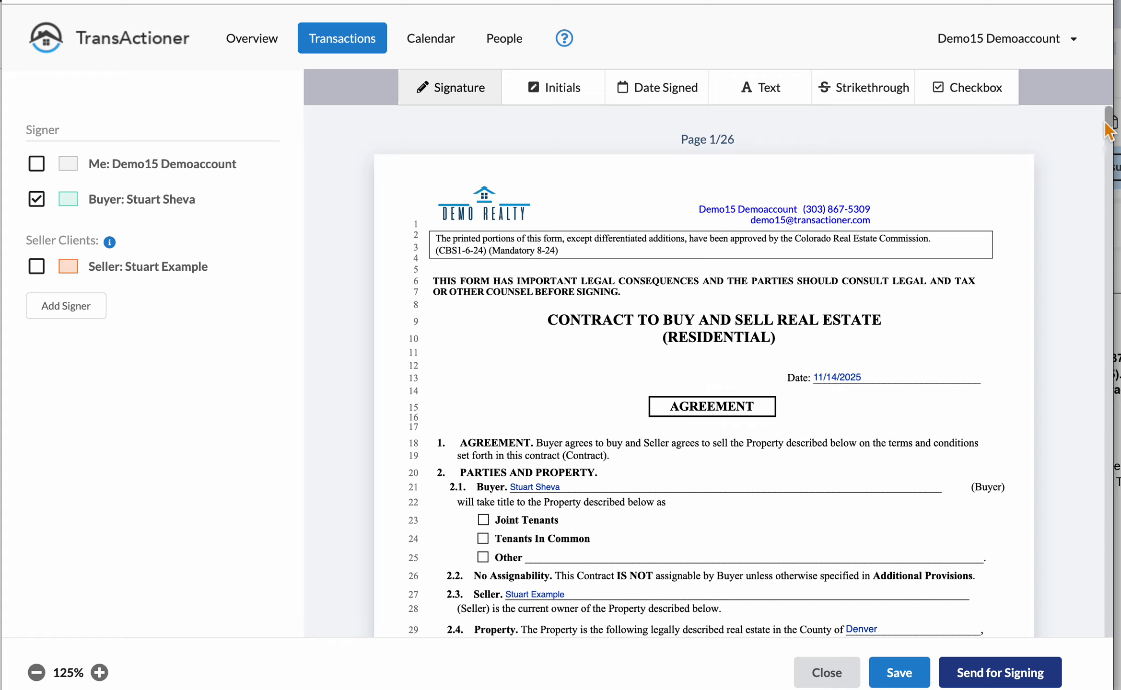
Step: From the Signatures section, open the Send for Signing dialog with the buyer ticked for e-mail
double_click(1102, 556)
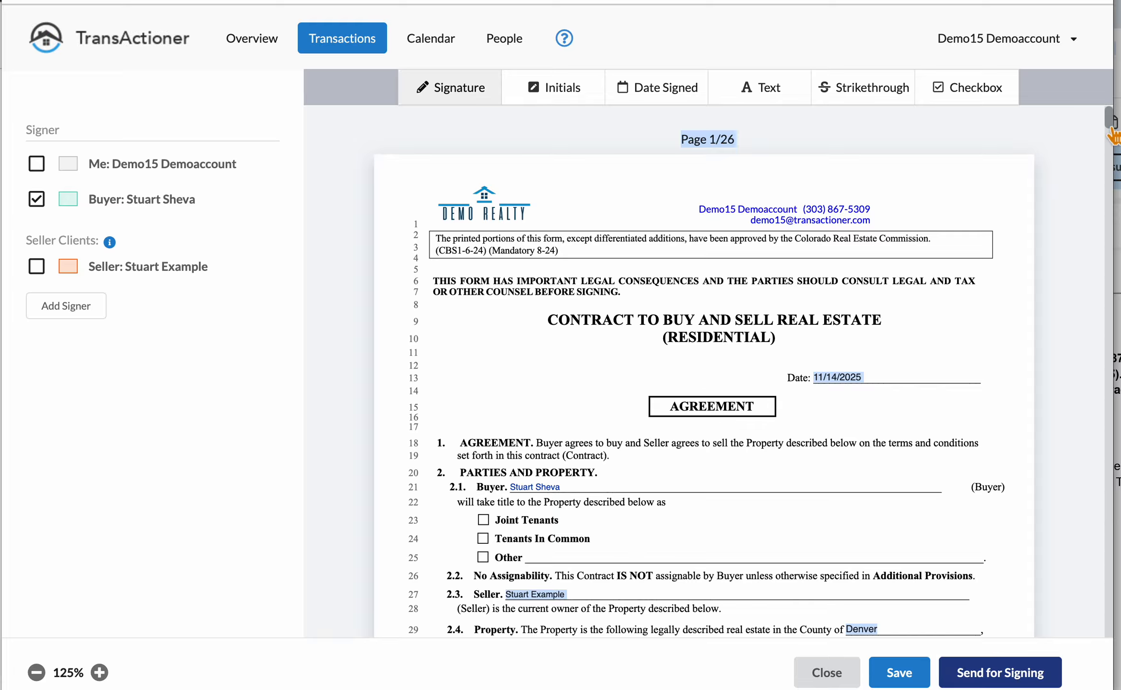
drag(1111, 126, 1108, 593)
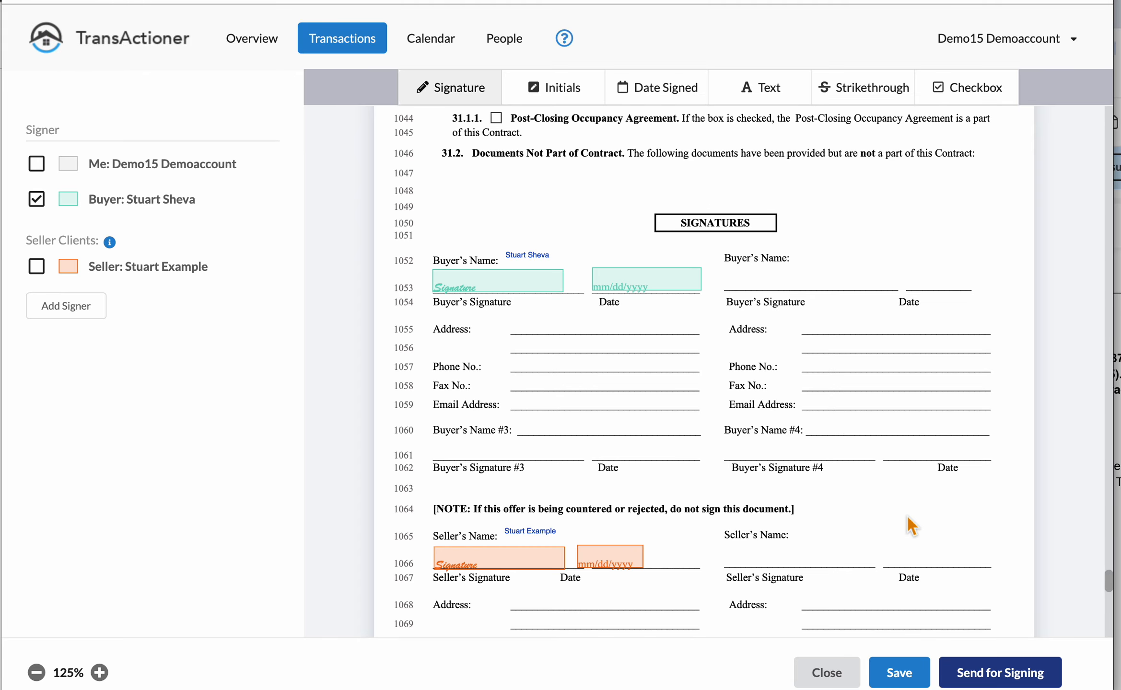
click(982, 683)
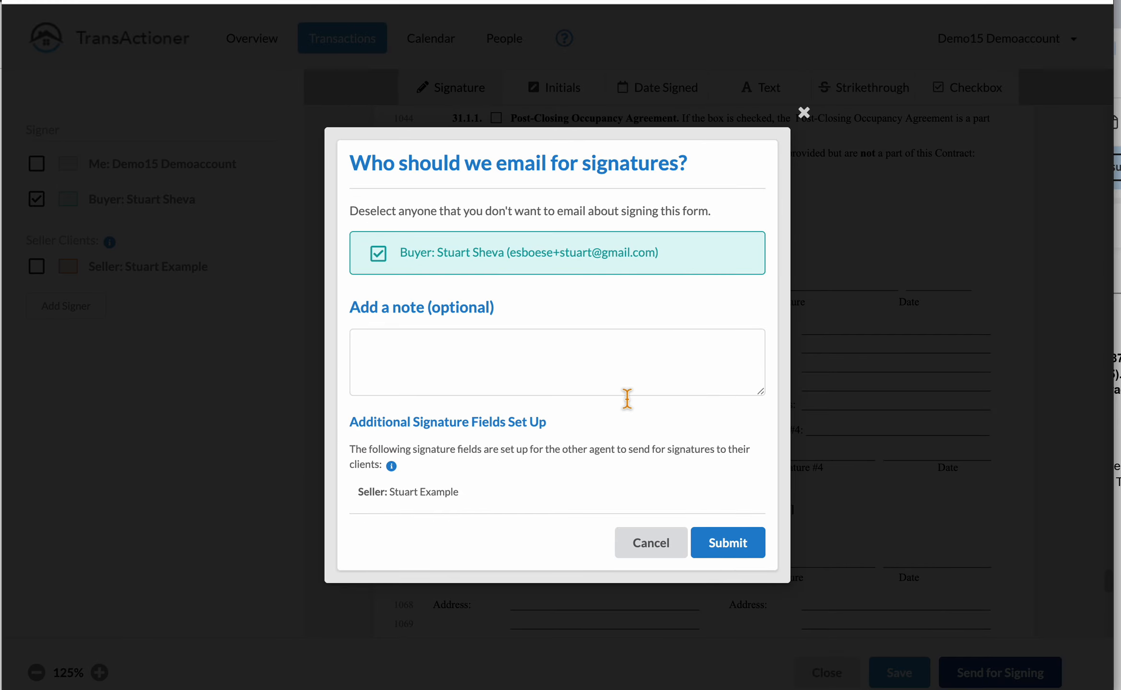
Step: Add the note 'This is the offer we discussed' and submit the contract to the buyer
click(441, 359)
text(This i)
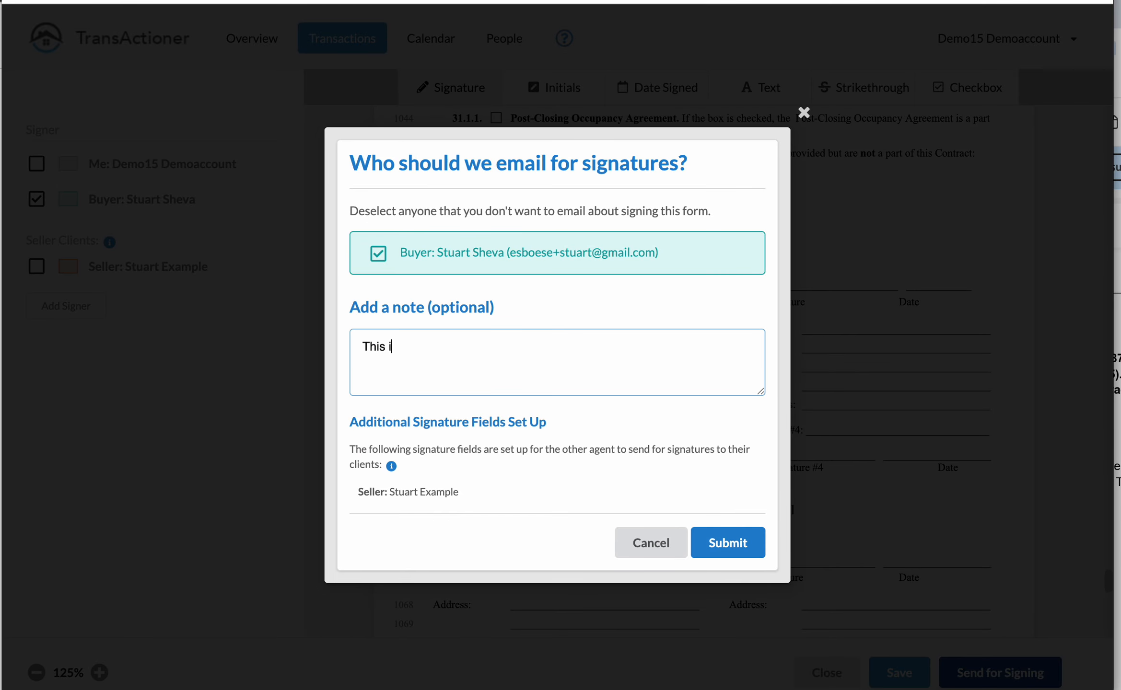
text(s the offer we discussed)
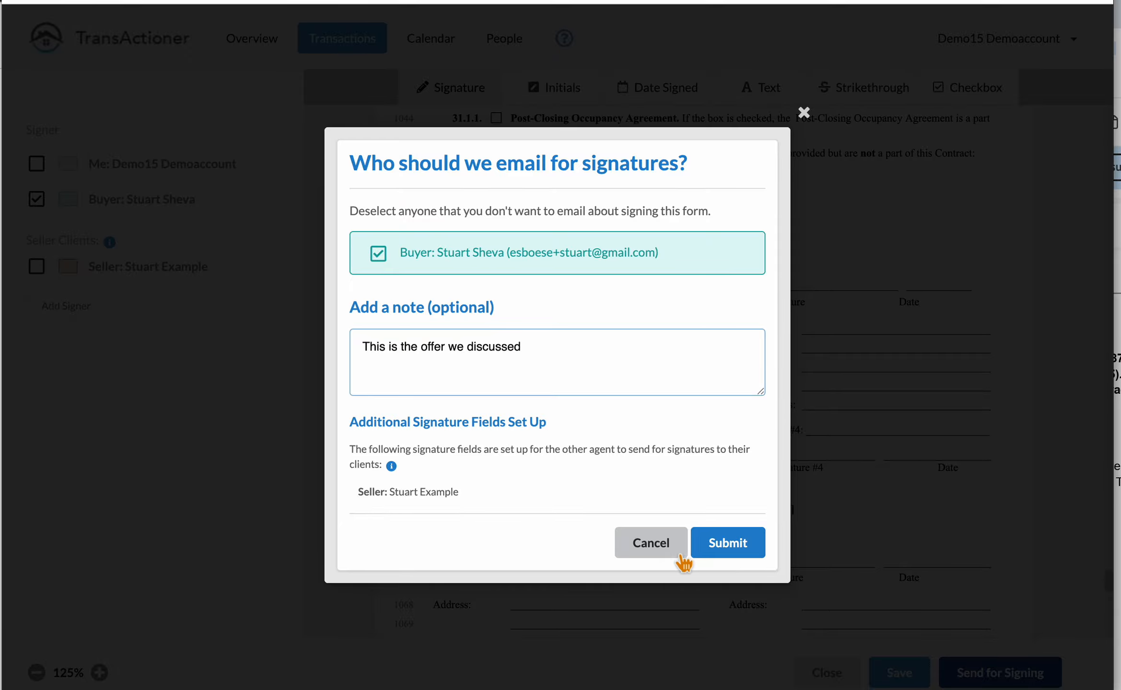
click(742, 550)
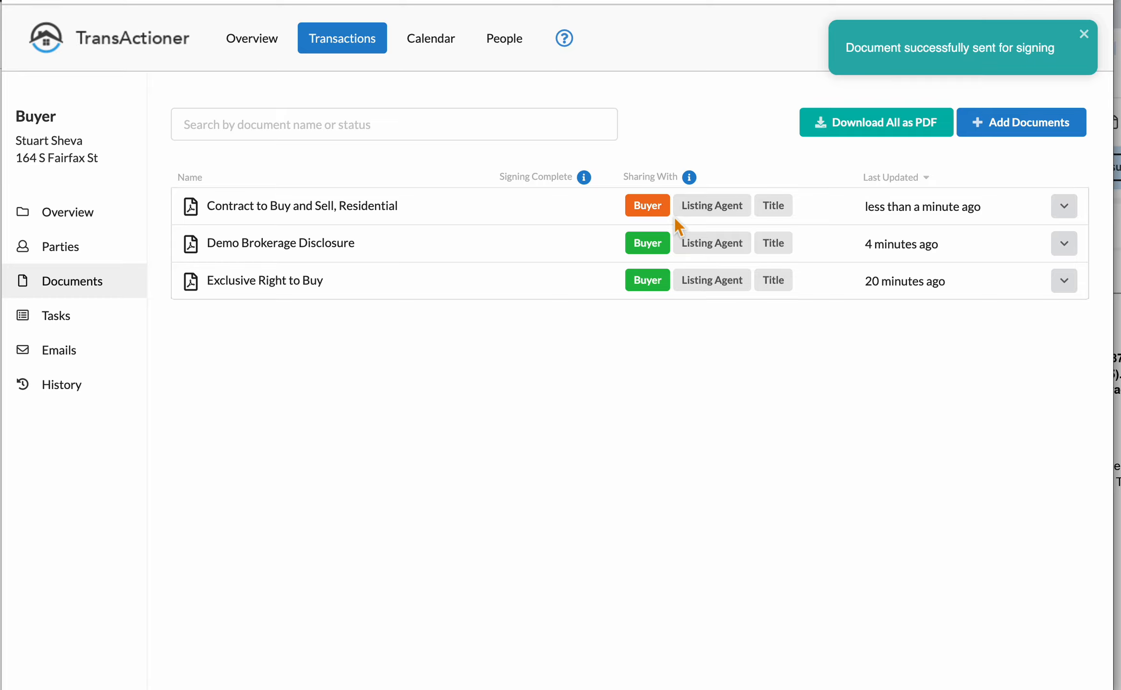
Step: Open the transaction History, topped by the 6:00 PM entry sending the contract to the buyer
mouse_move(671, 217)
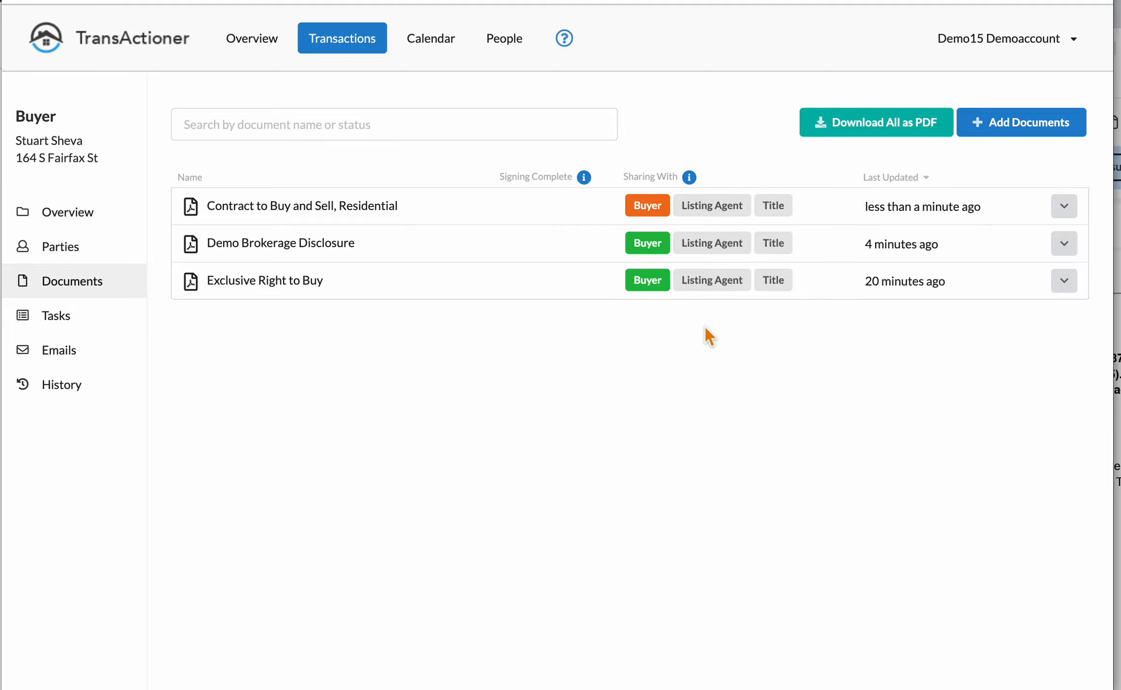
click(76, 388)
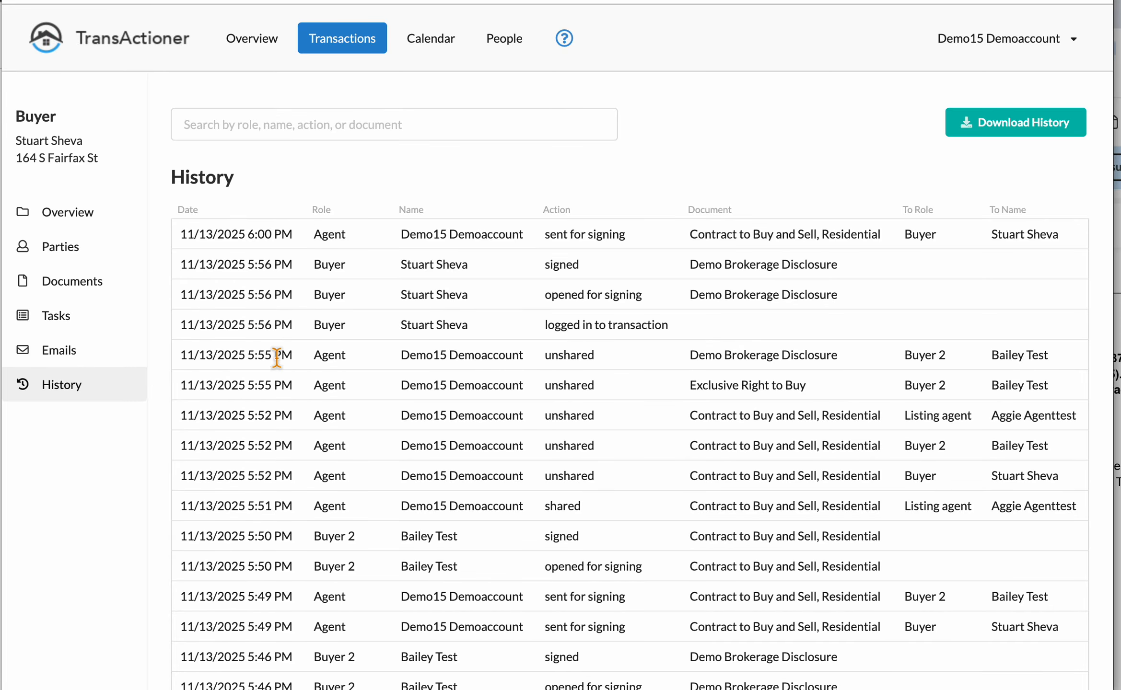
Step: Return to Documents, then view the buyer portal's contract awaiting signature with the offer note
click(98, 289)
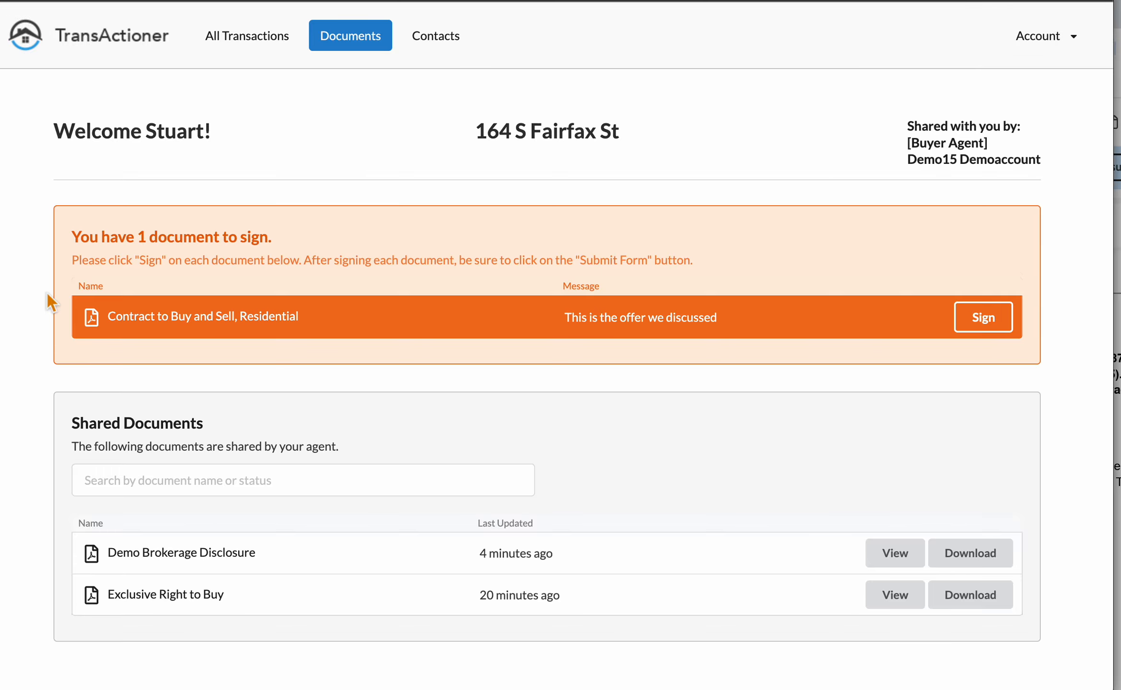
scroll(46, 293, down, 3)
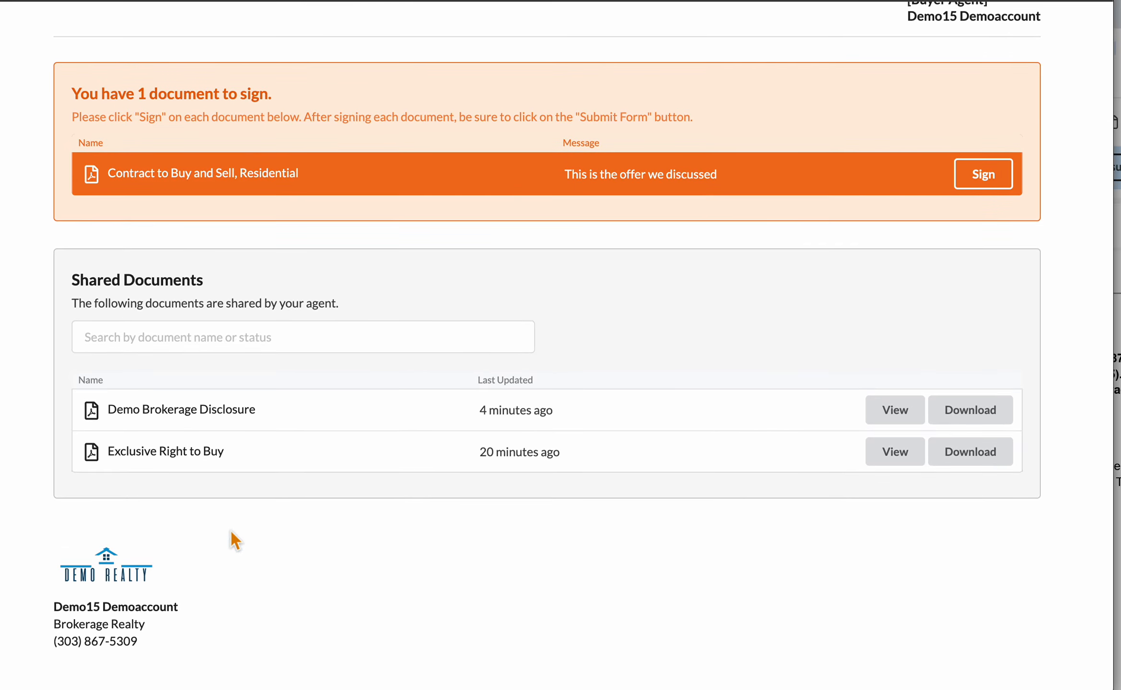
scroll(215, 606, up, 1)
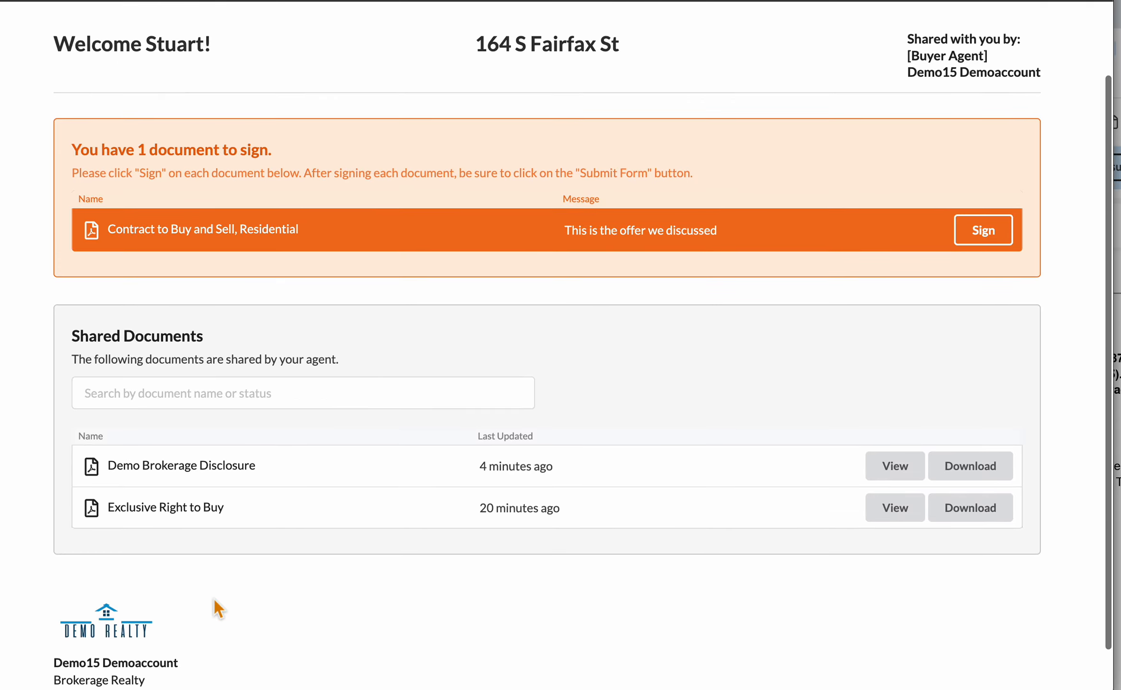
scroll(214, 599, up, 2)
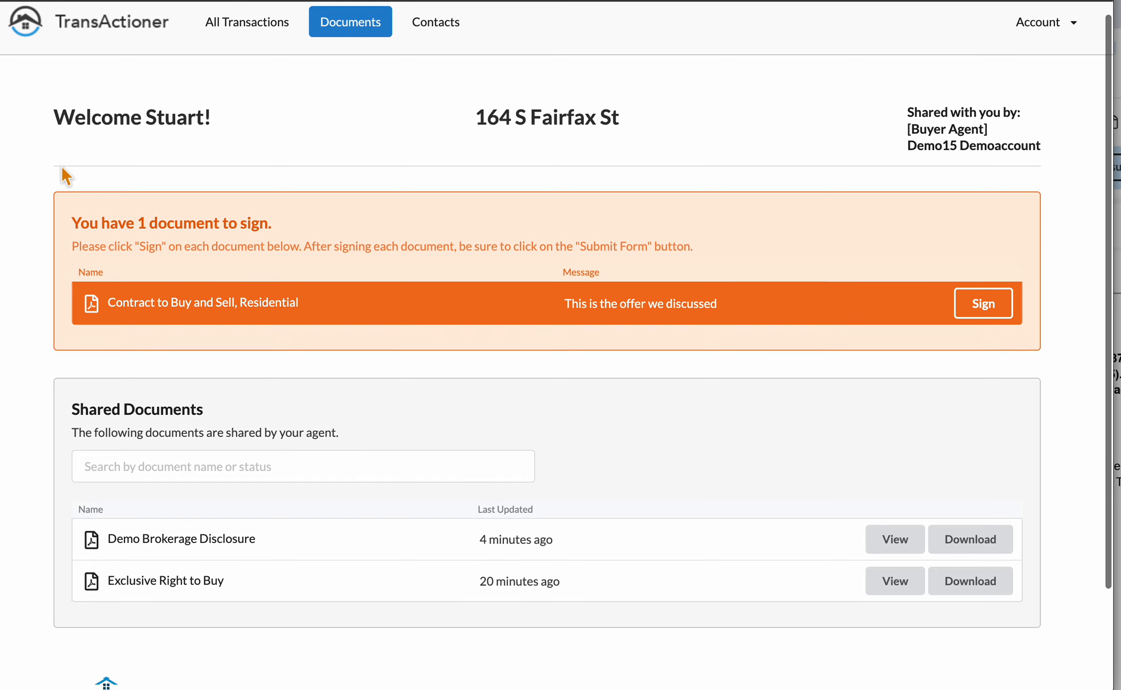
scroll(65, 176, up, 1)
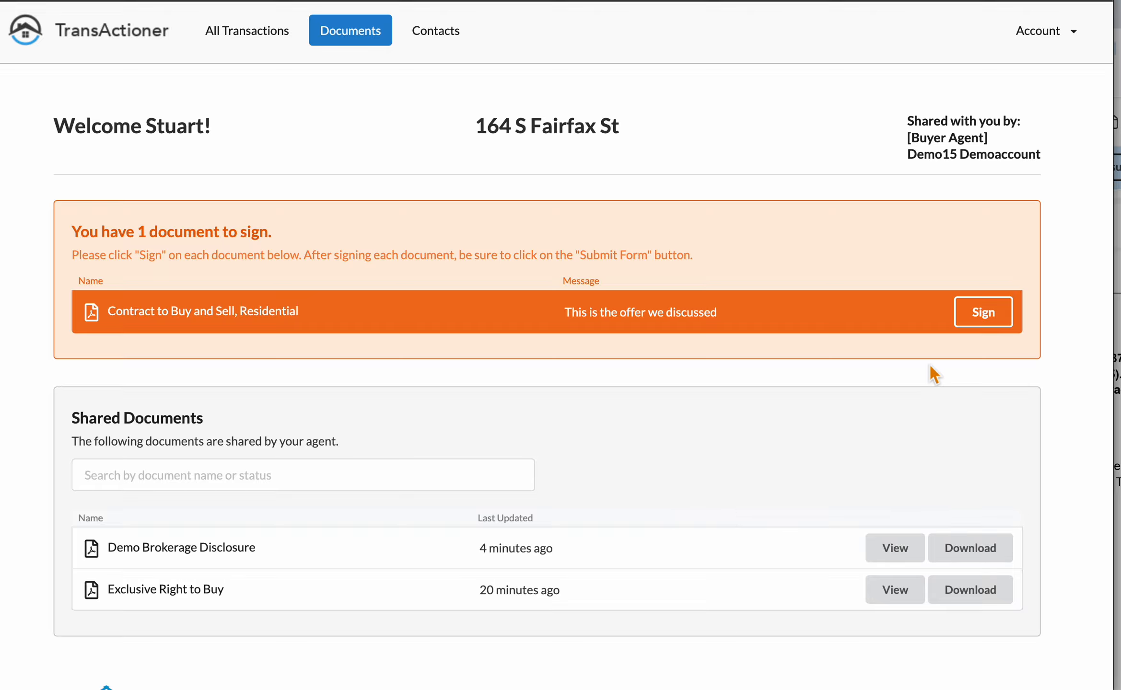
Step: Sign the contract as the buyer in the third handwriting style and submit the form
click(1000, 313)
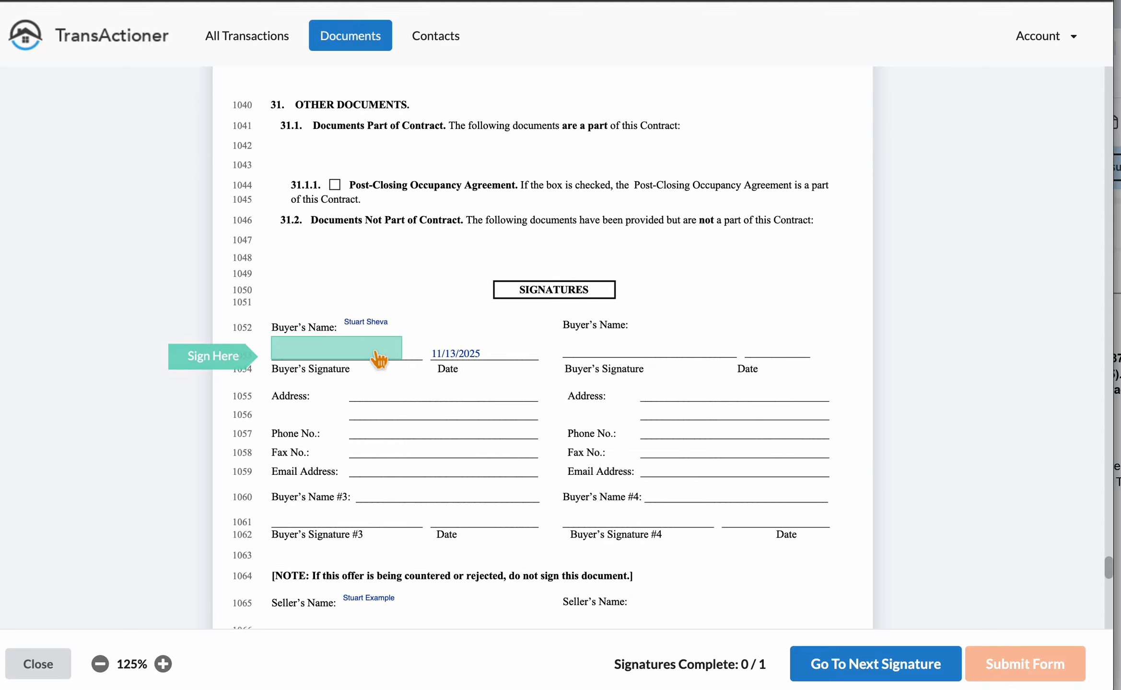
click(372, 352)
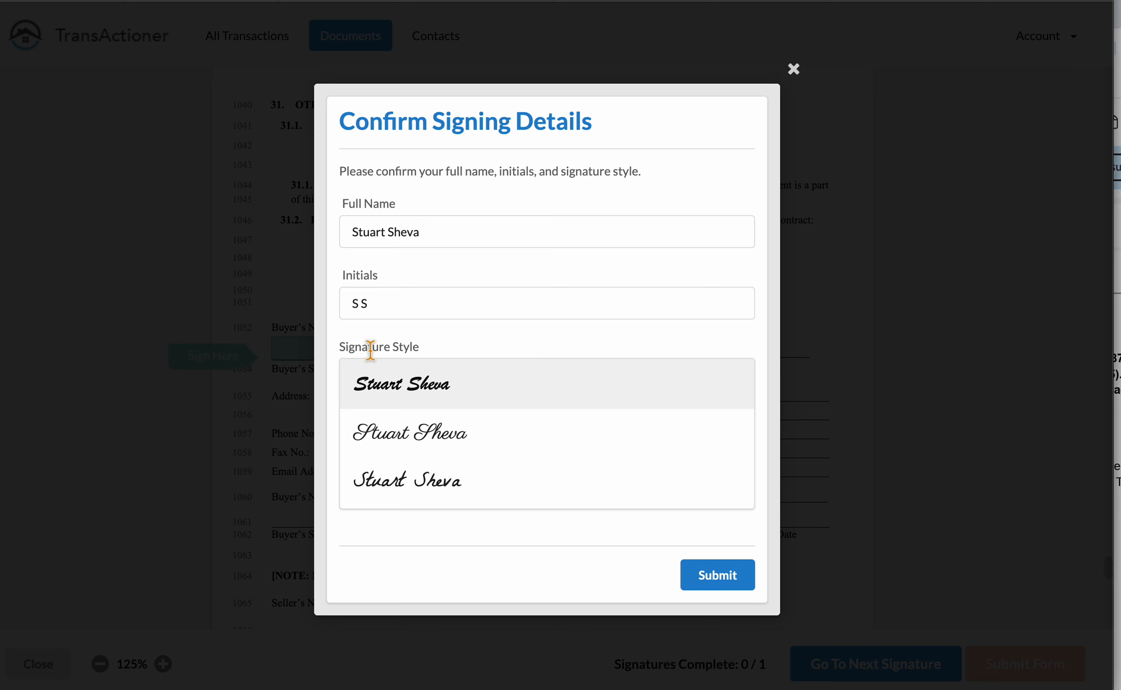
click(423, 483)
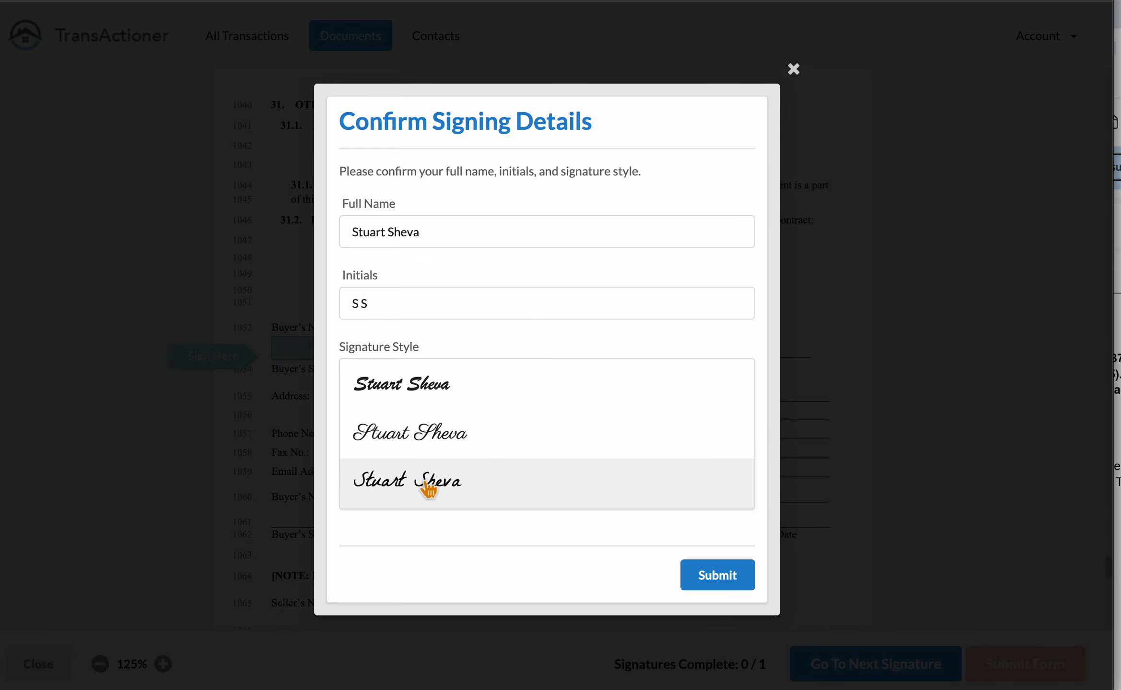
click(718, 577)
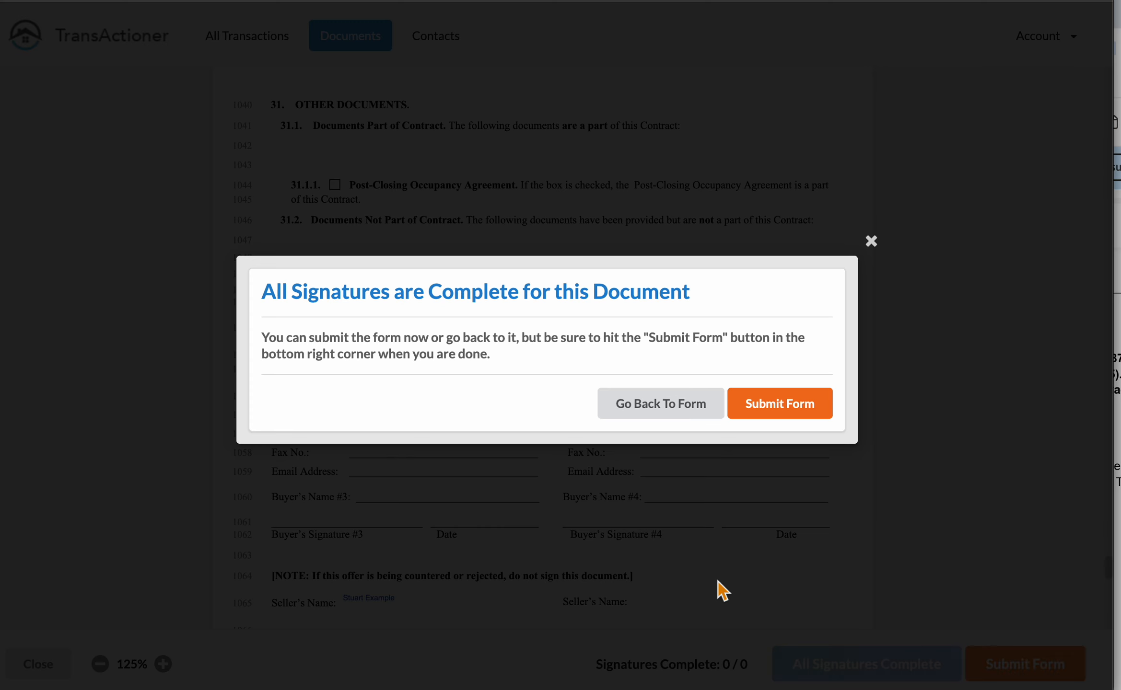
click(784, 405)
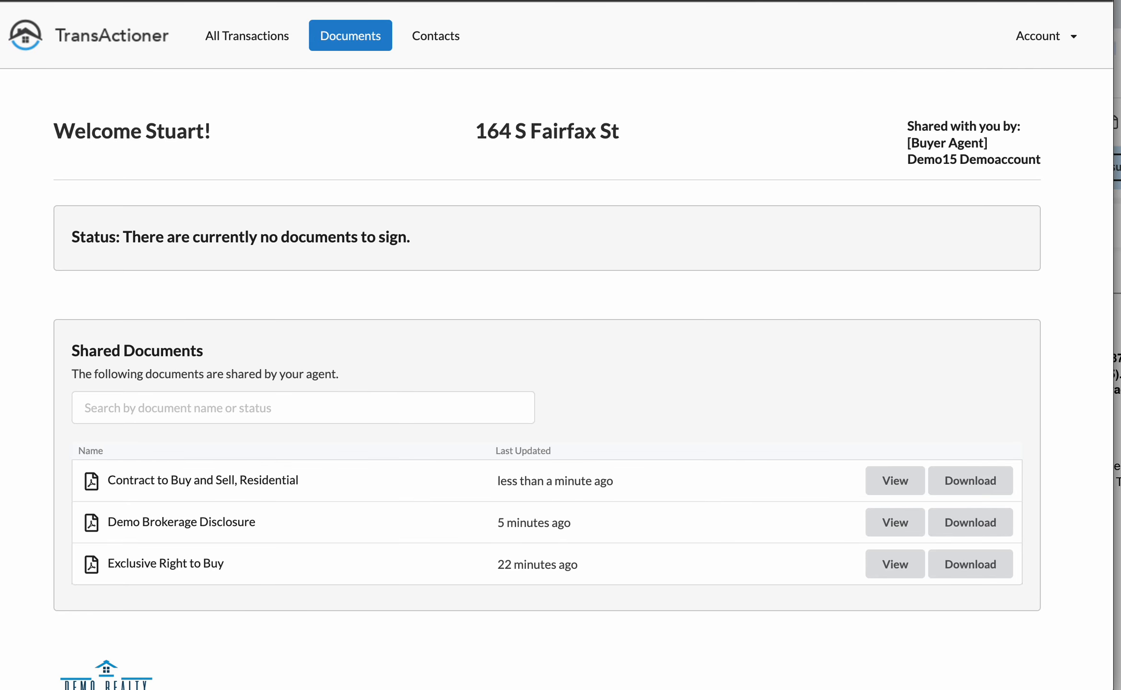
Step: In the agent's window, open the listing agent's 'New Offer' email for the signed contract
key(super+grave)
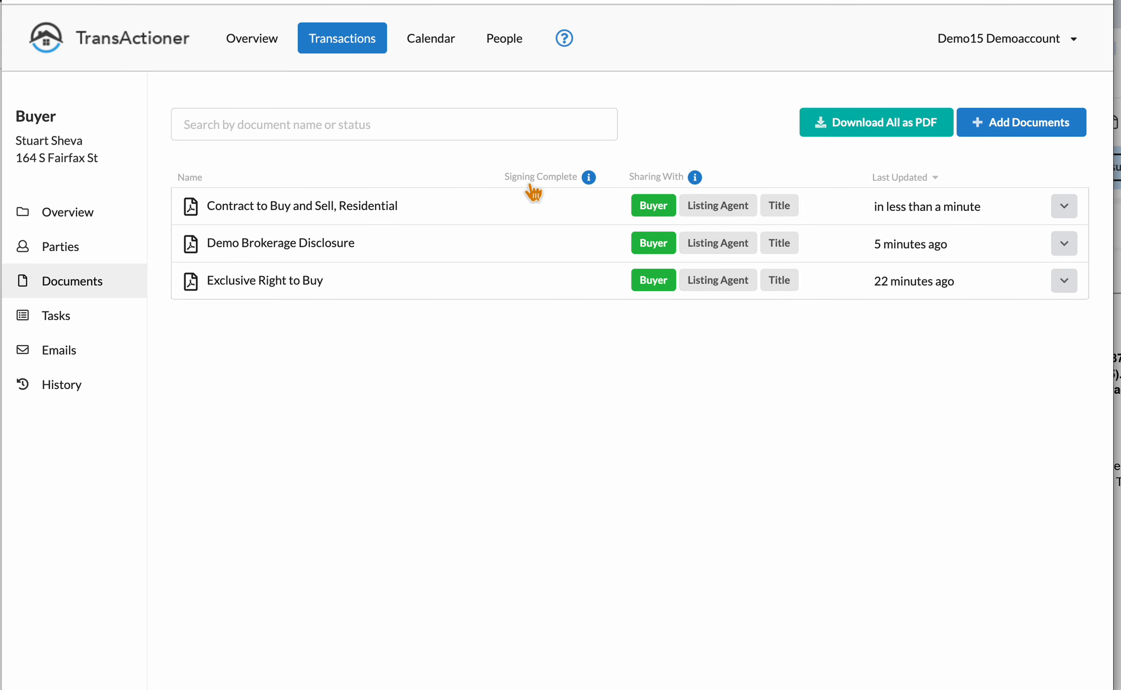
mouse_move(663, 224)
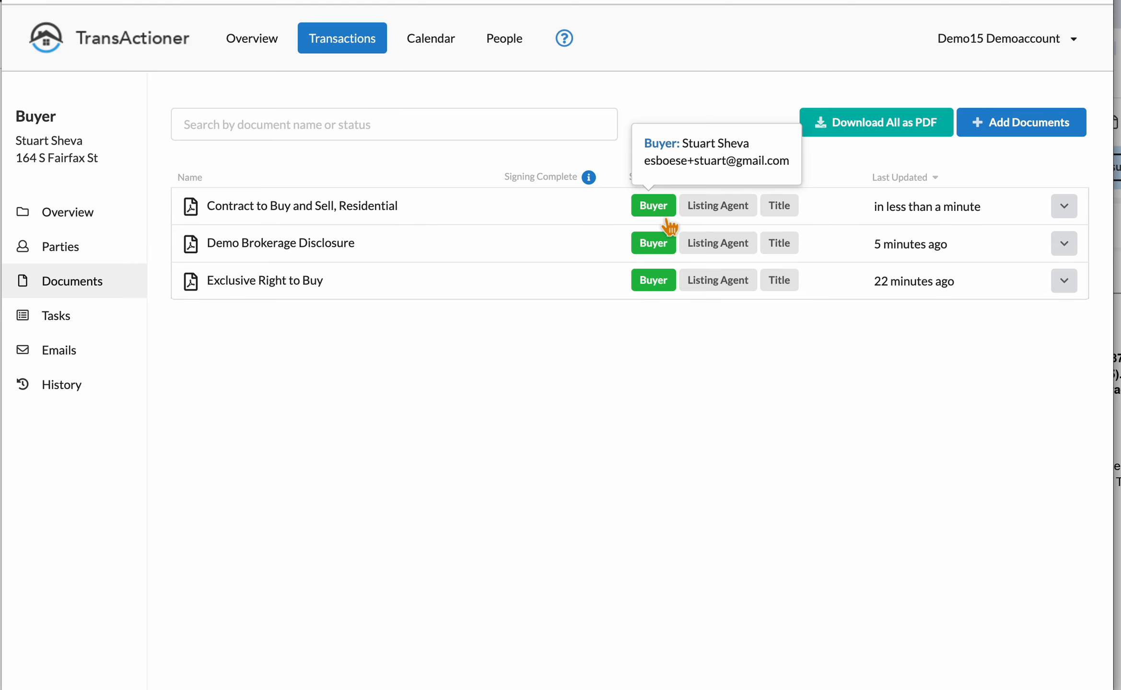
mouse_move(738, 221)
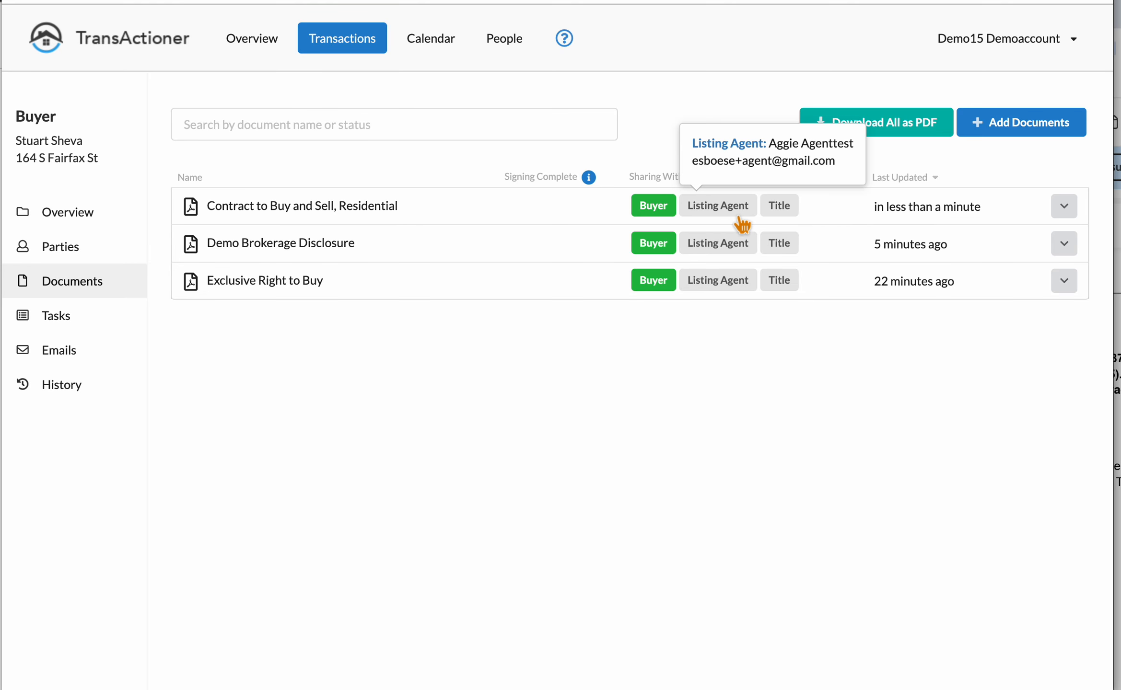
click(737, 214)
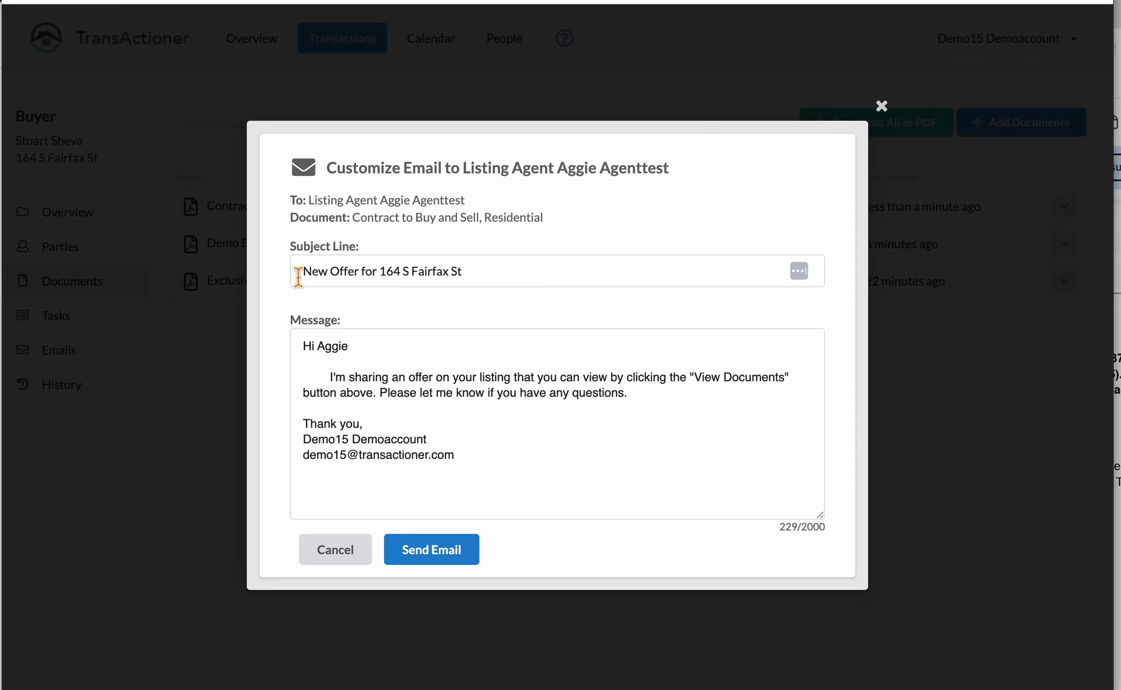
Step: Review the email subject and the greeting to the listing agent
click(434, 270)
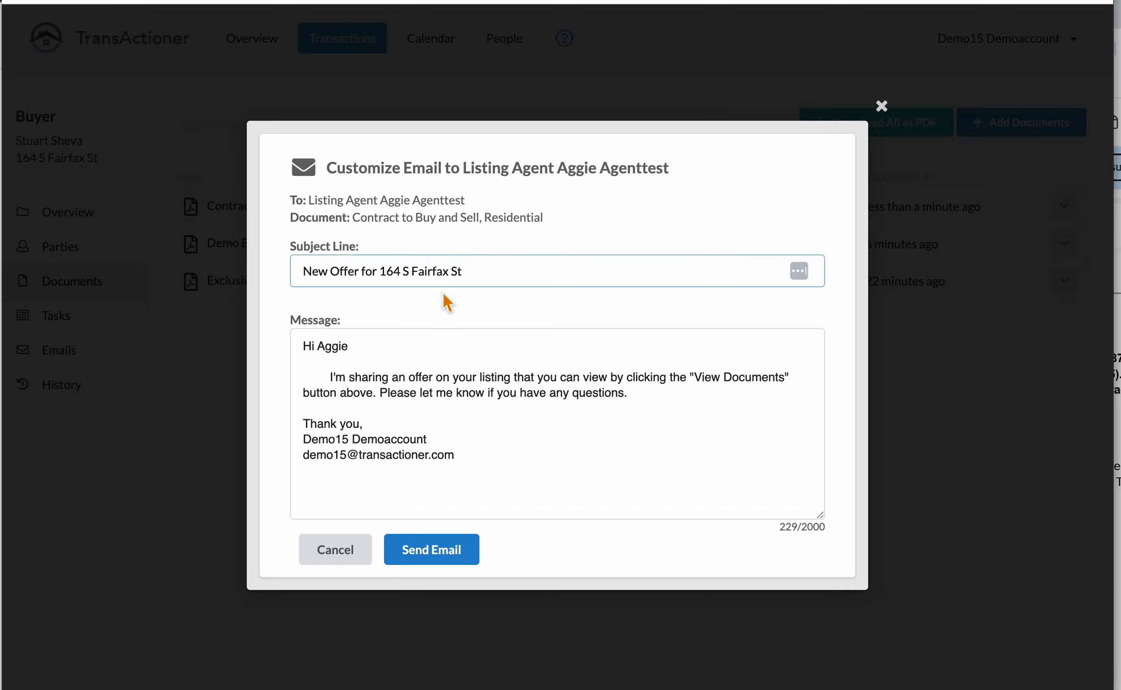
triple_click(335, 275)
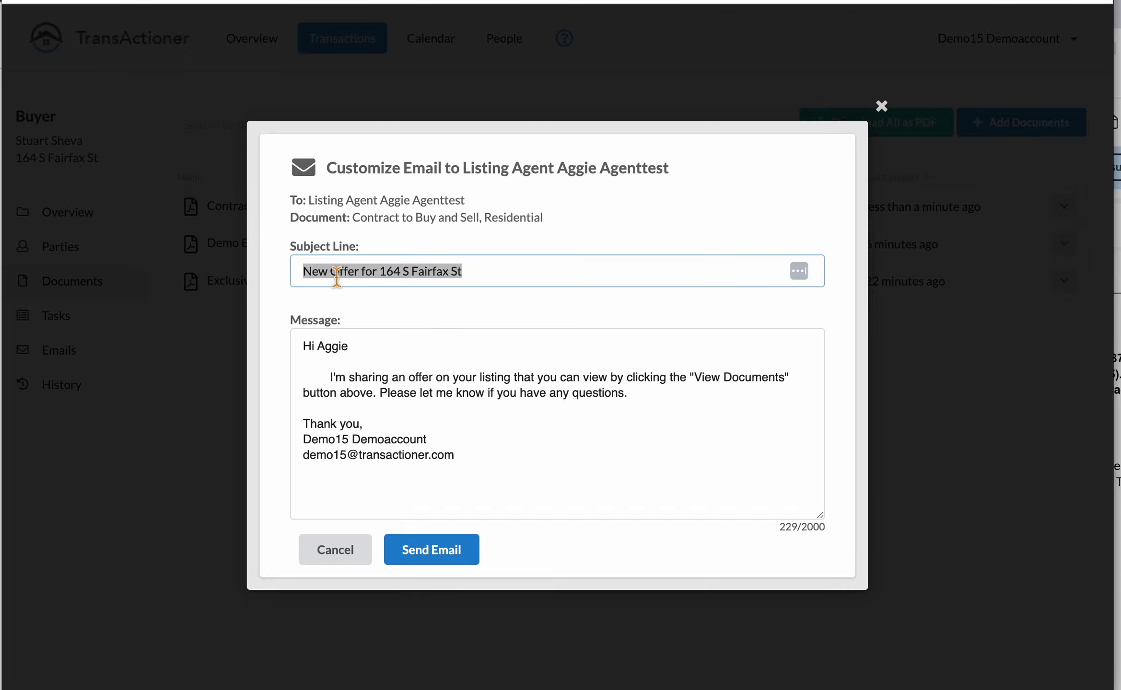
click(367, 366)
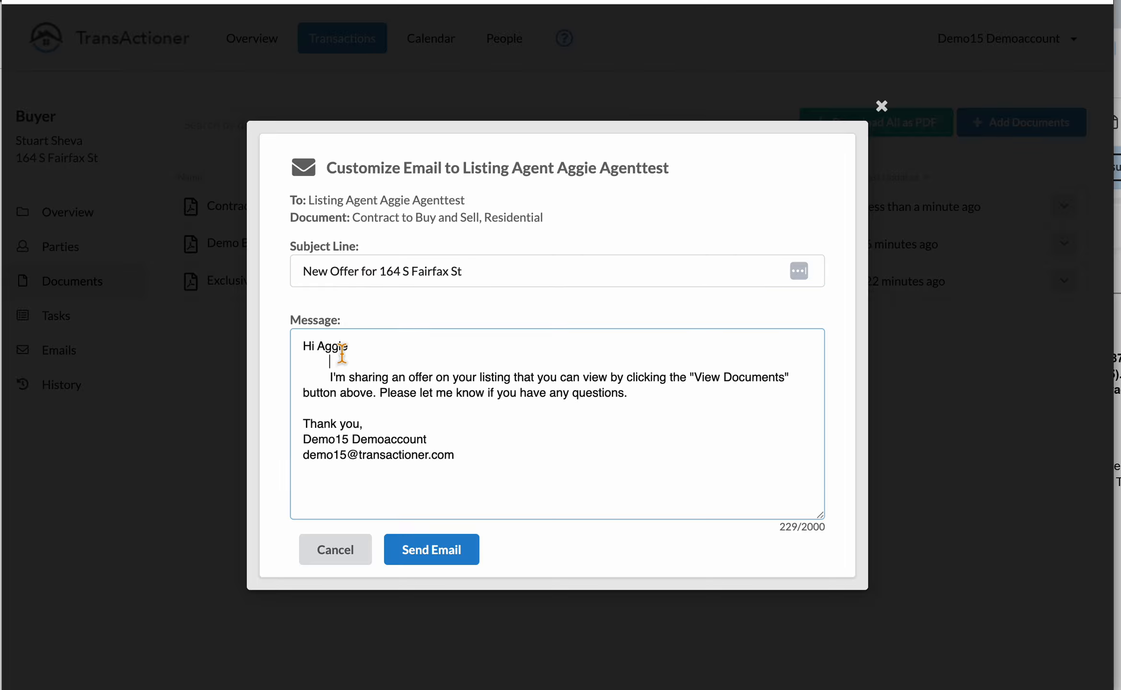
double_click(341, 347)
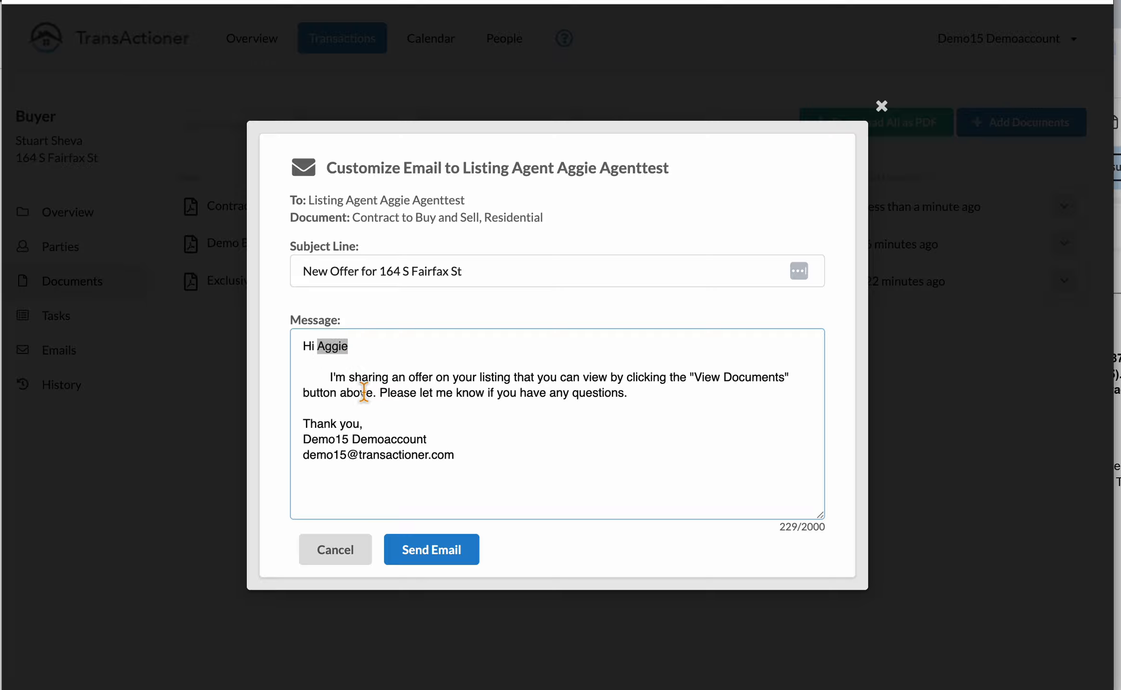
click(329, 449)
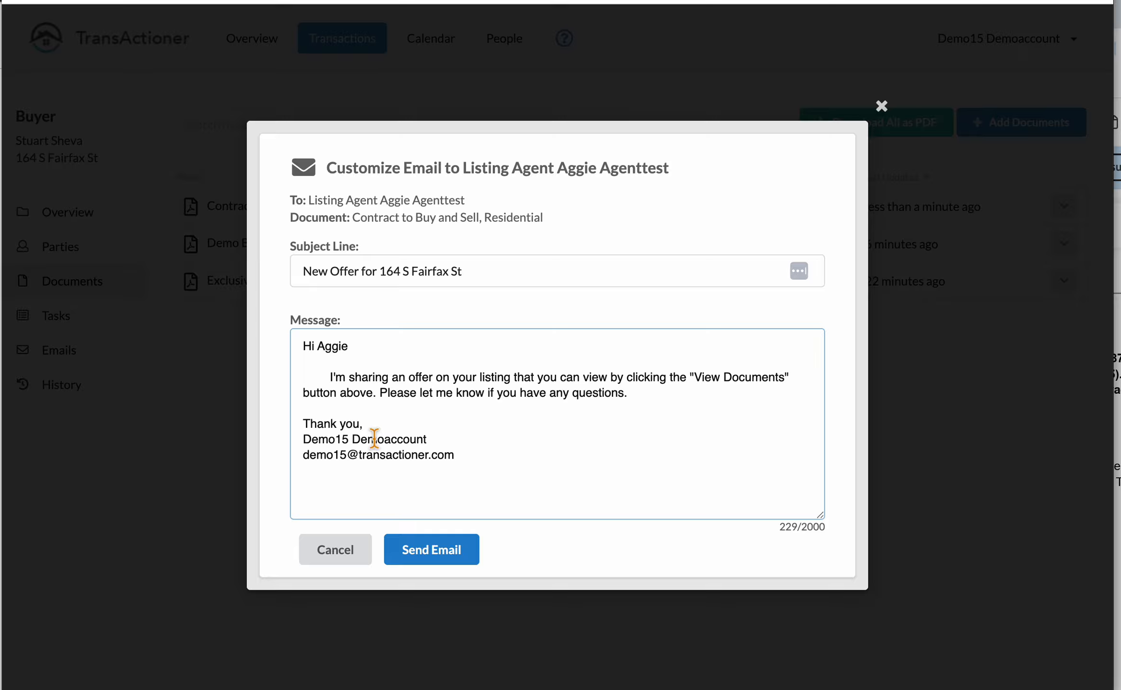
Step: Add 'I will send the pre-approval tonight!' above the closing question and send the email
click(381, 393)
key(Return)
key(Return)
key(Up)
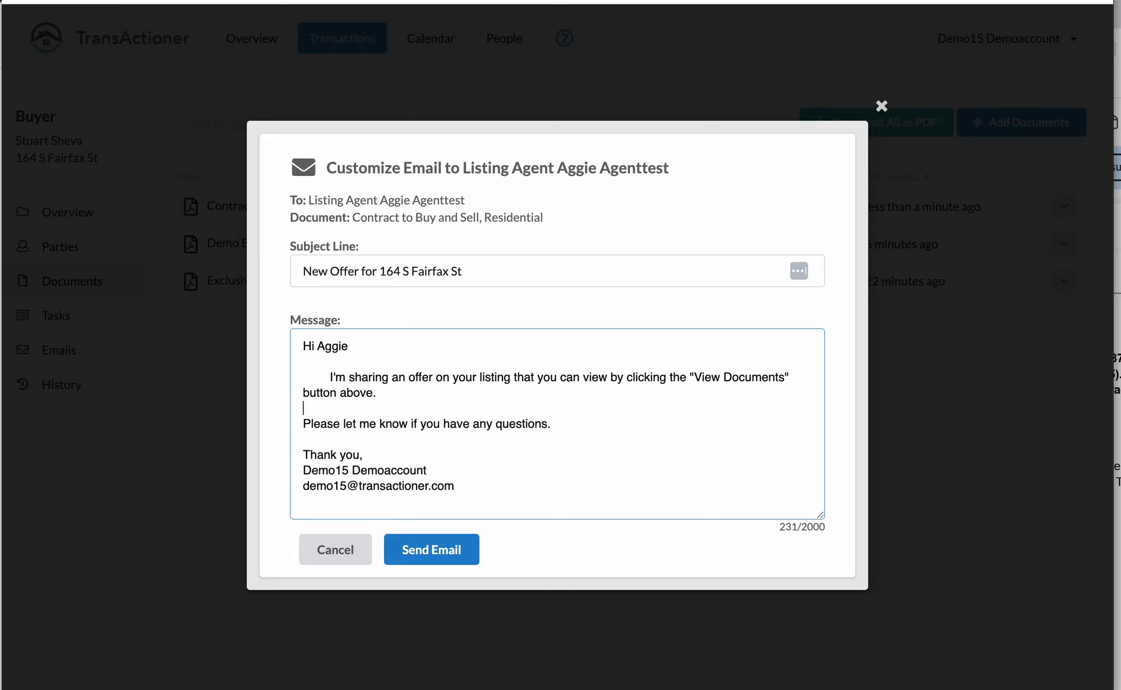
key(Return)
key(Up)
key(Return)
text(I will se)
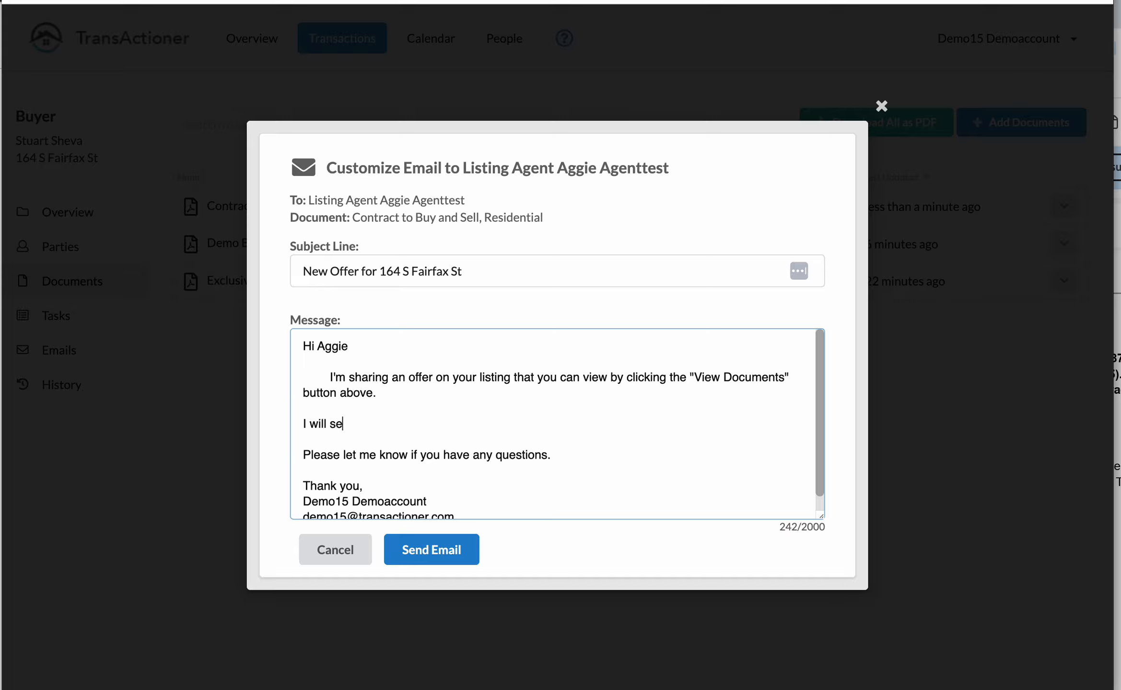
text(nd the pre-approval )
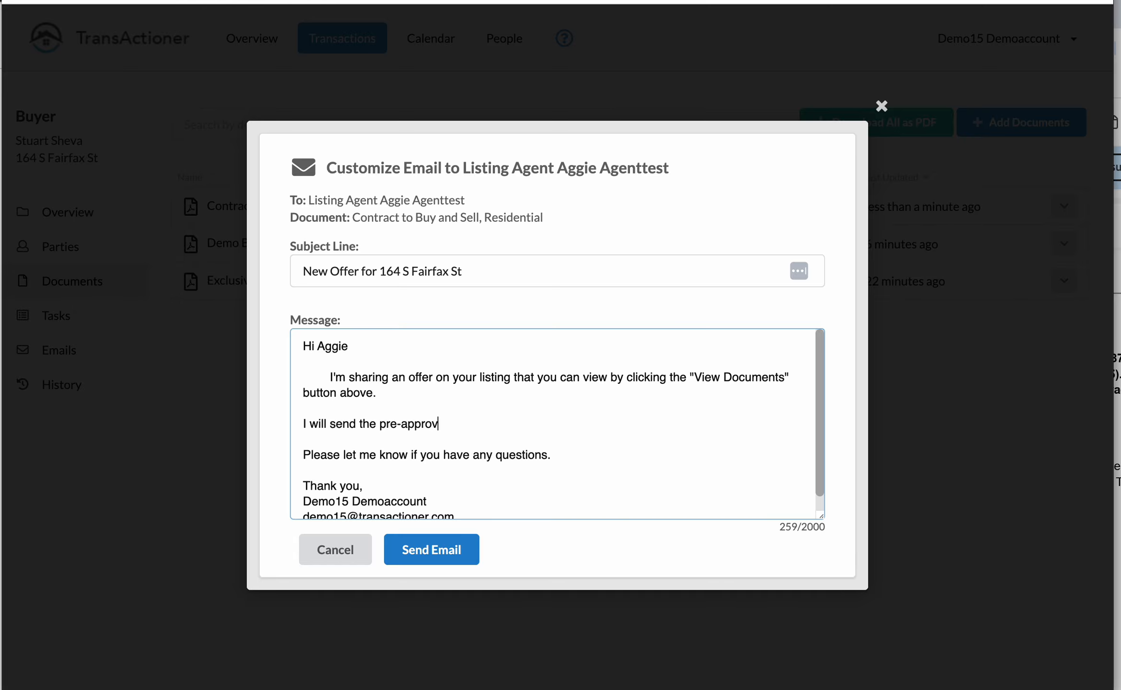
text(tonight!)
click(472, 559)
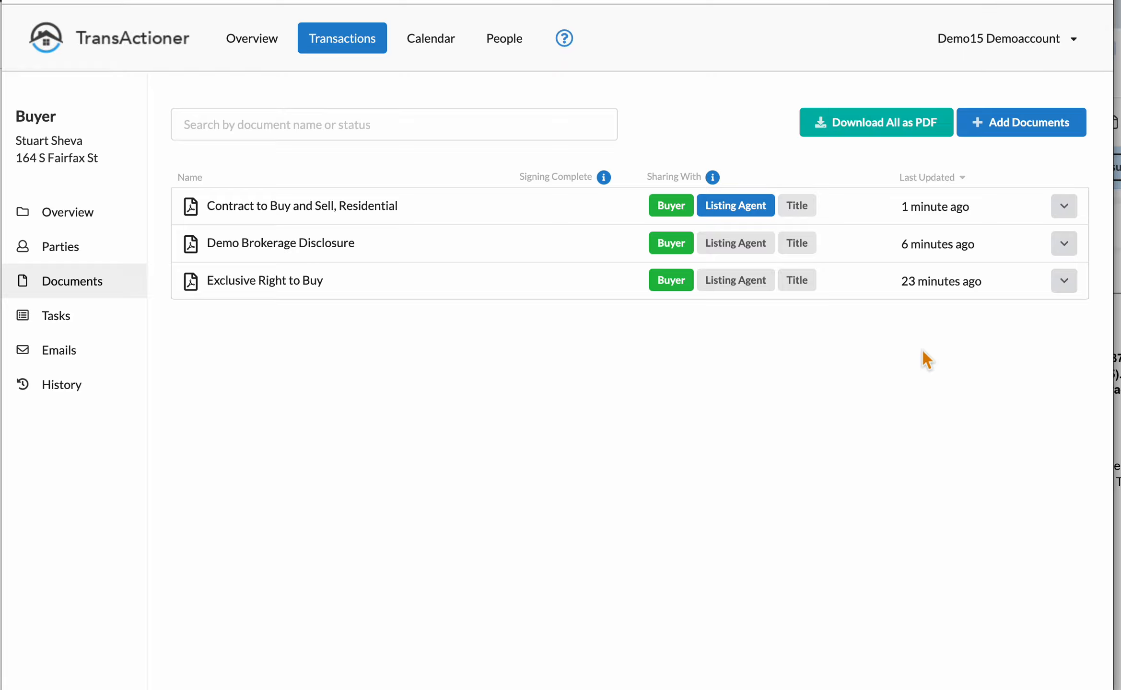
mouse_move(773, 224)
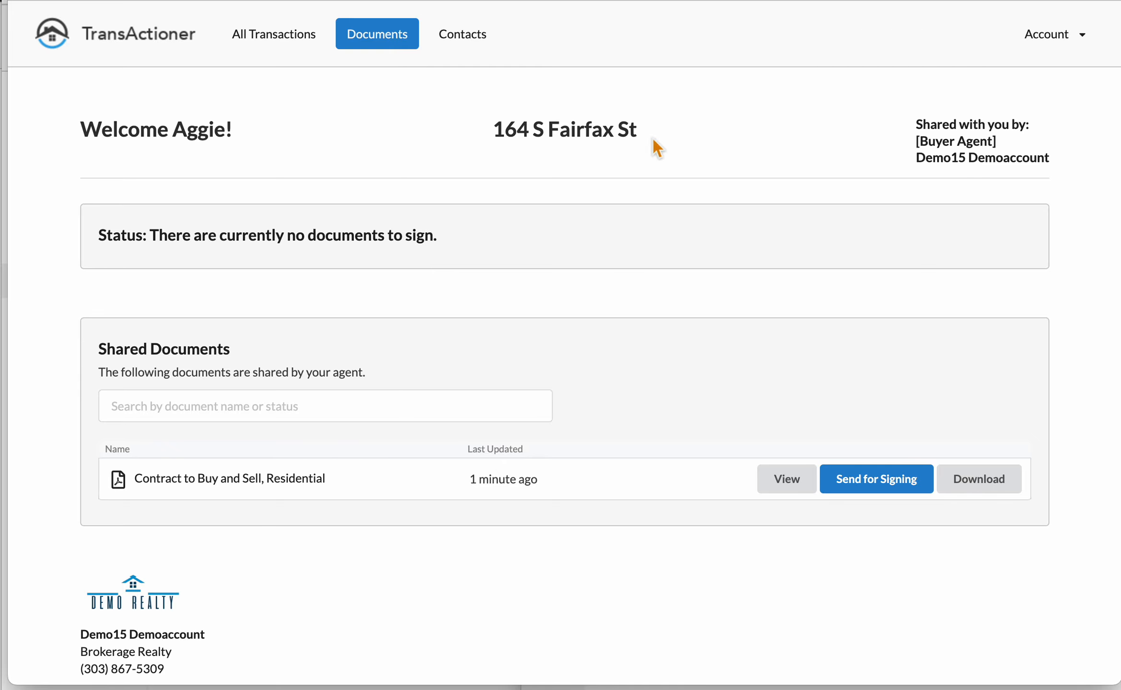
double_click(582, 128)
drag(204, 480, 296, 479)
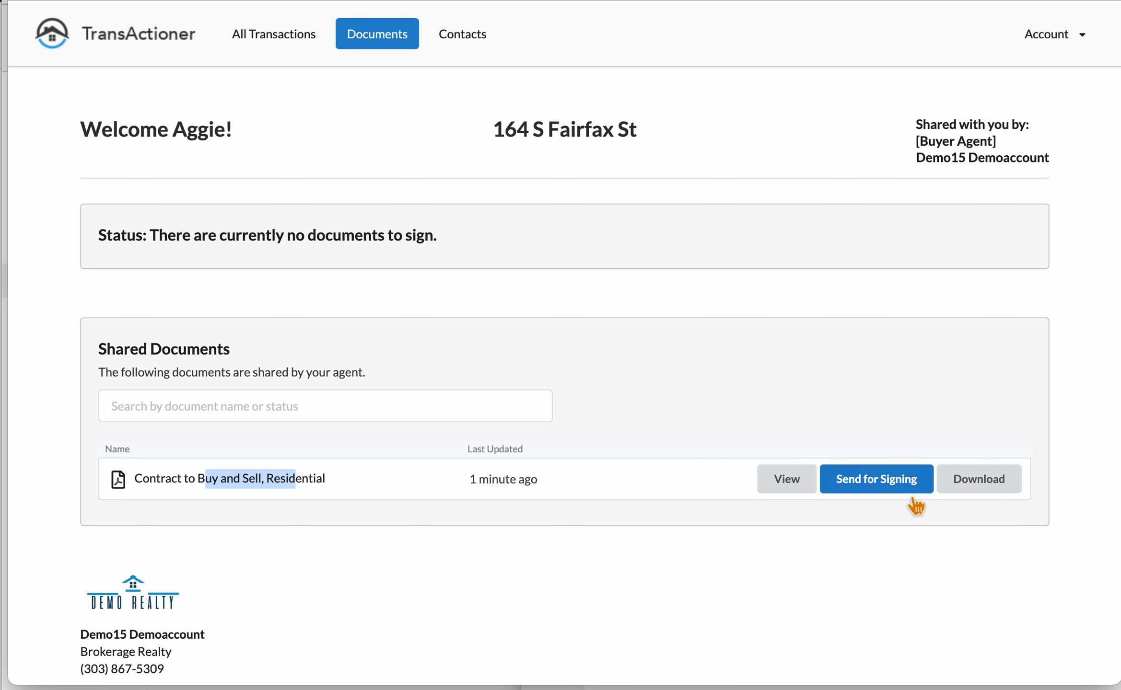
mouse_move(916, 501)
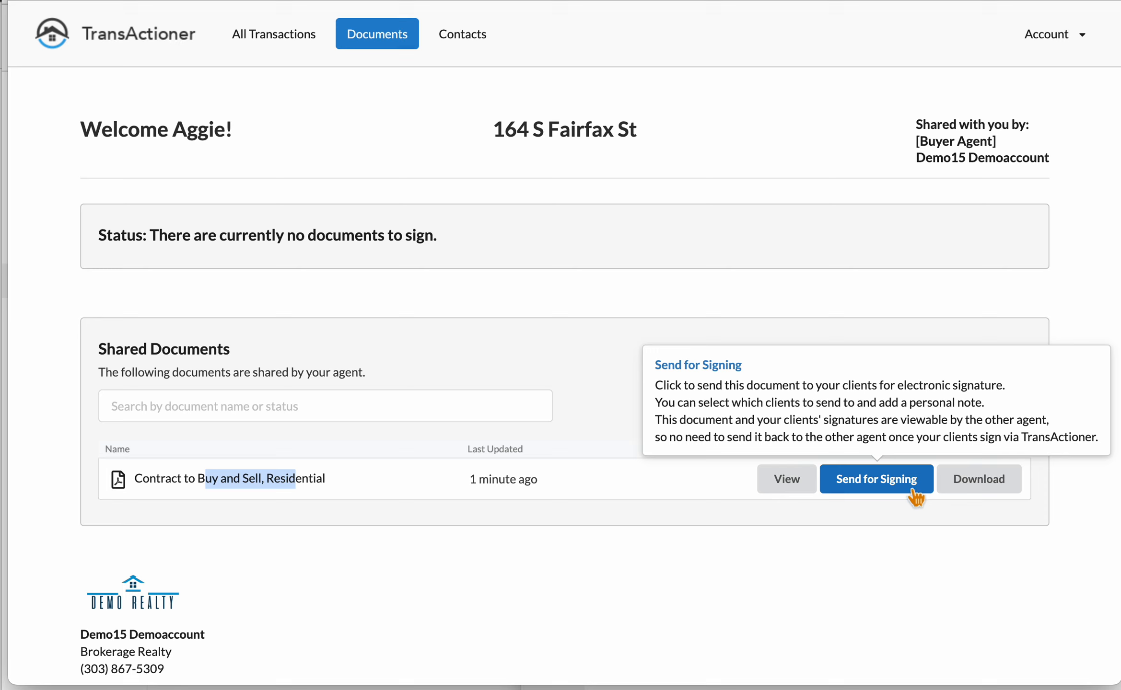
Step: Send the residential contract for signing to the seller's e-mail address
click(911, 487)
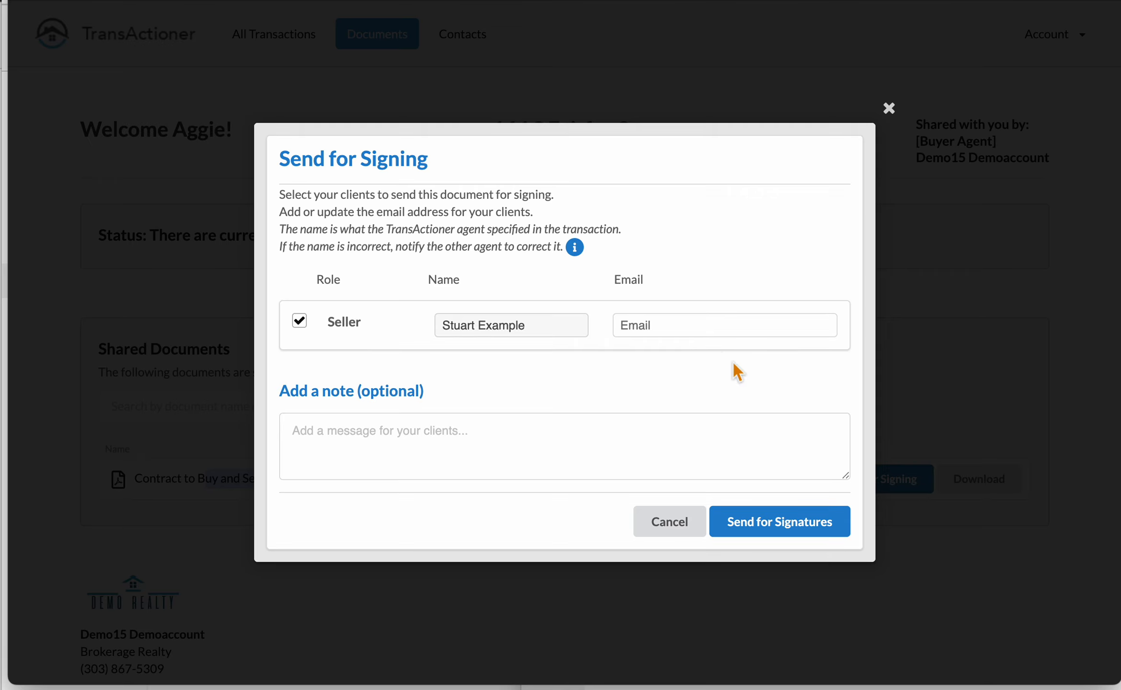
click(703, 326)
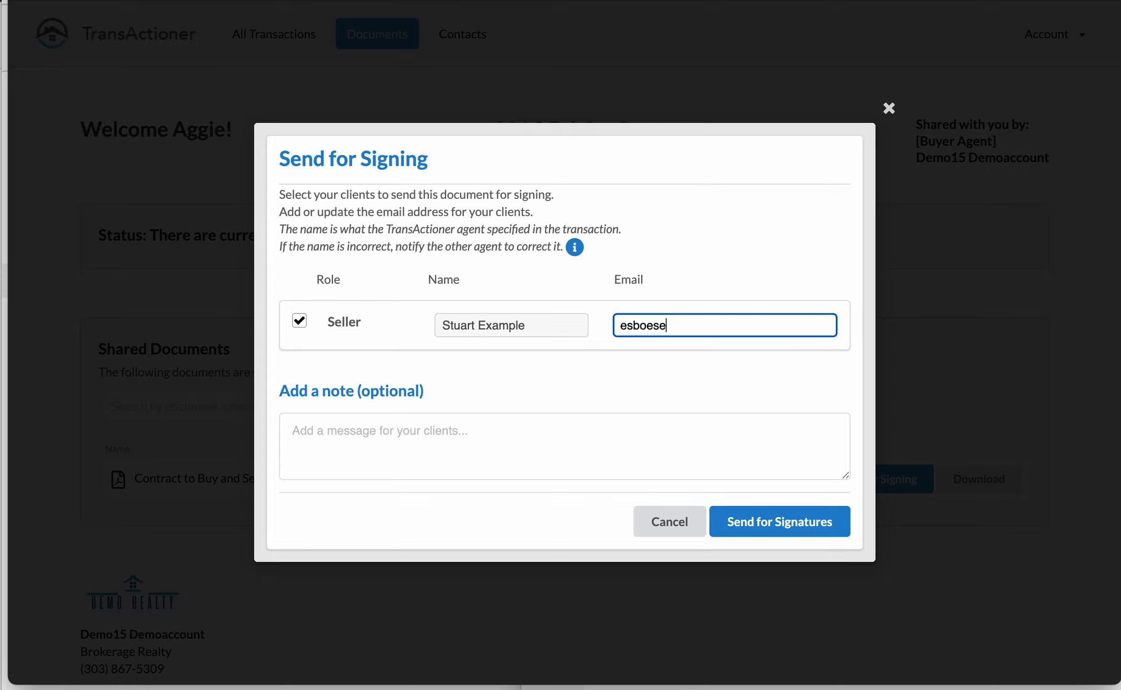
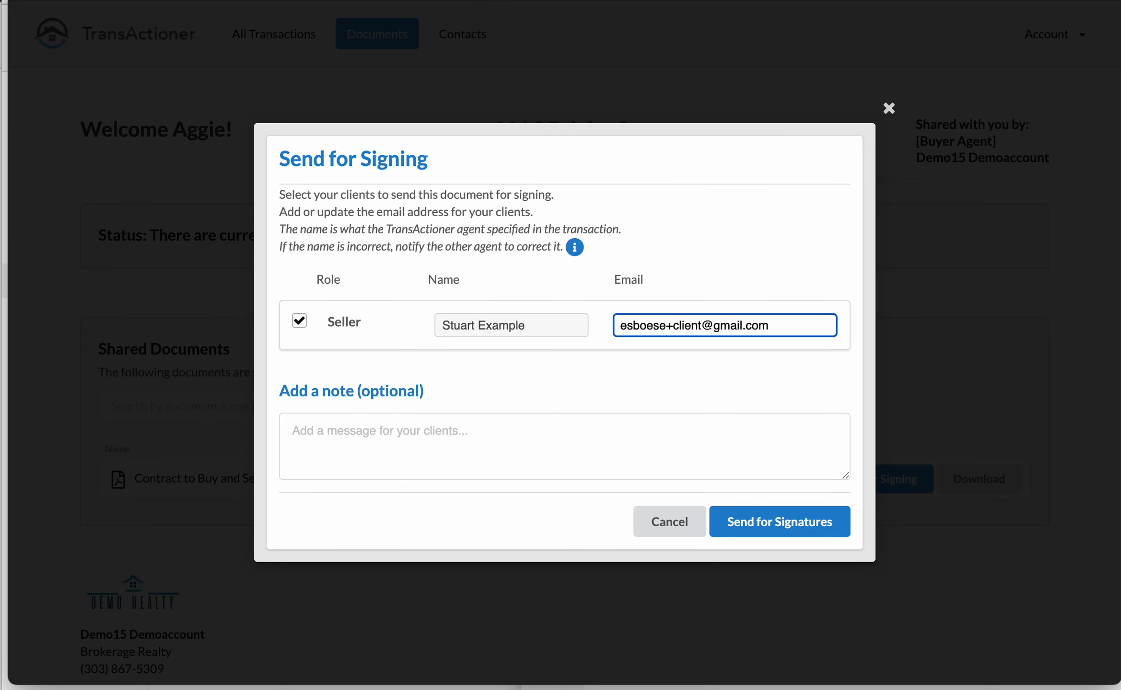
click(425, 451)
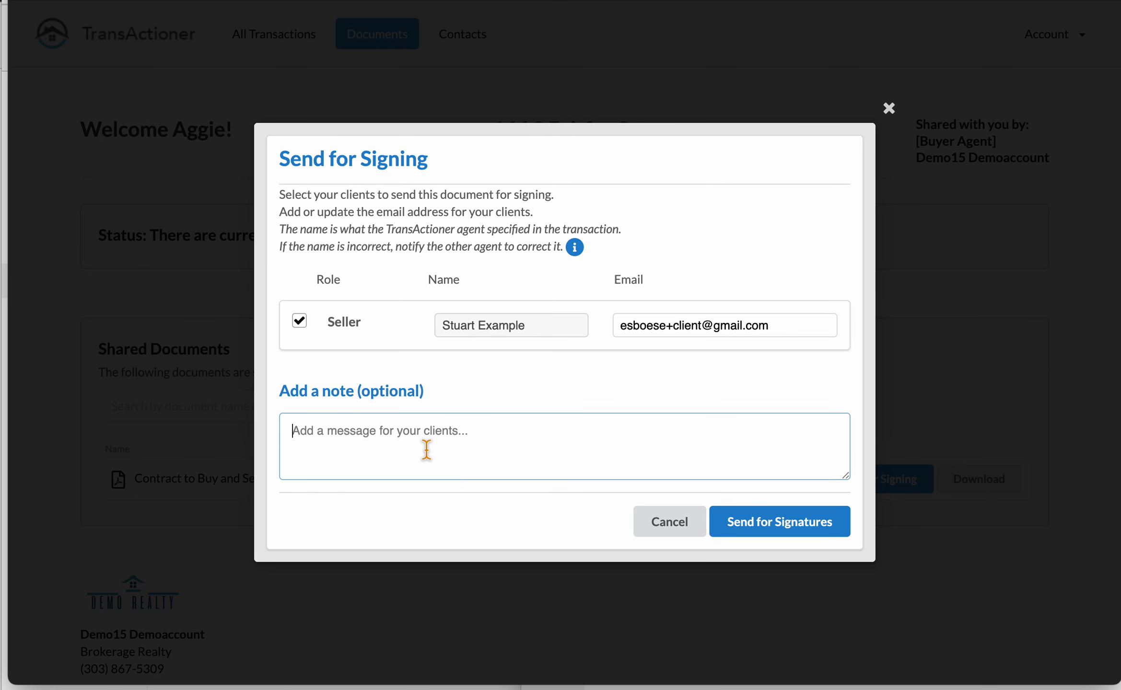
click(796, 532)
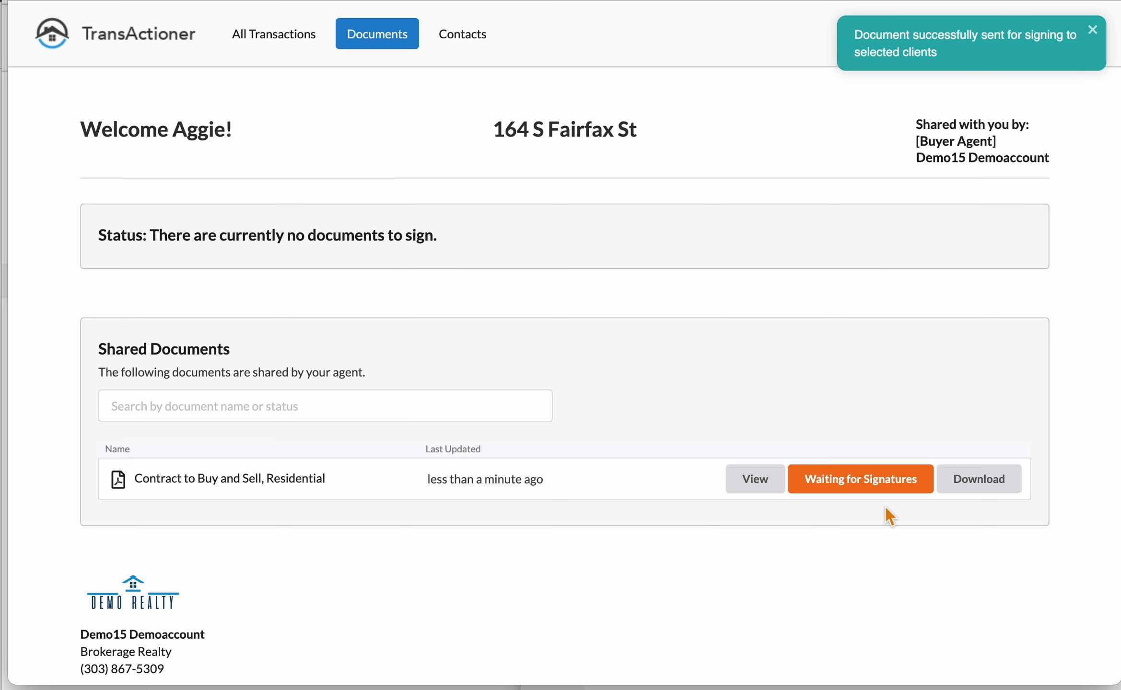
Step: Review the pending seller signing request without changes, then return to the buyer agent's Documents list
mouse_move(923, 494)
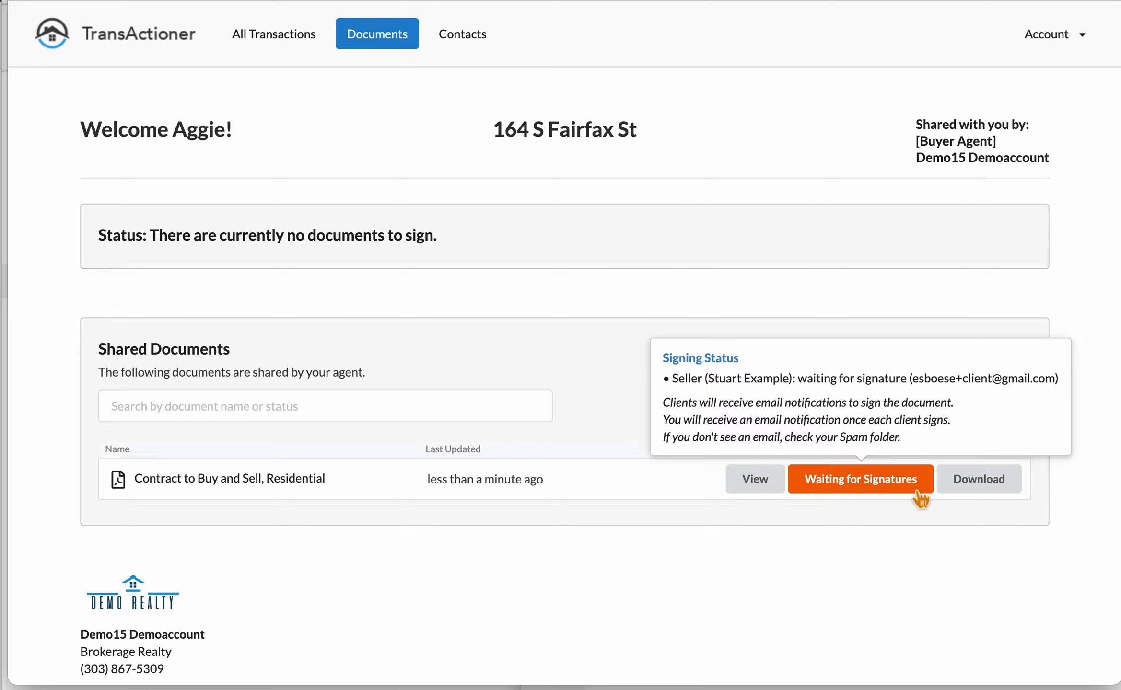
click(902, 486)
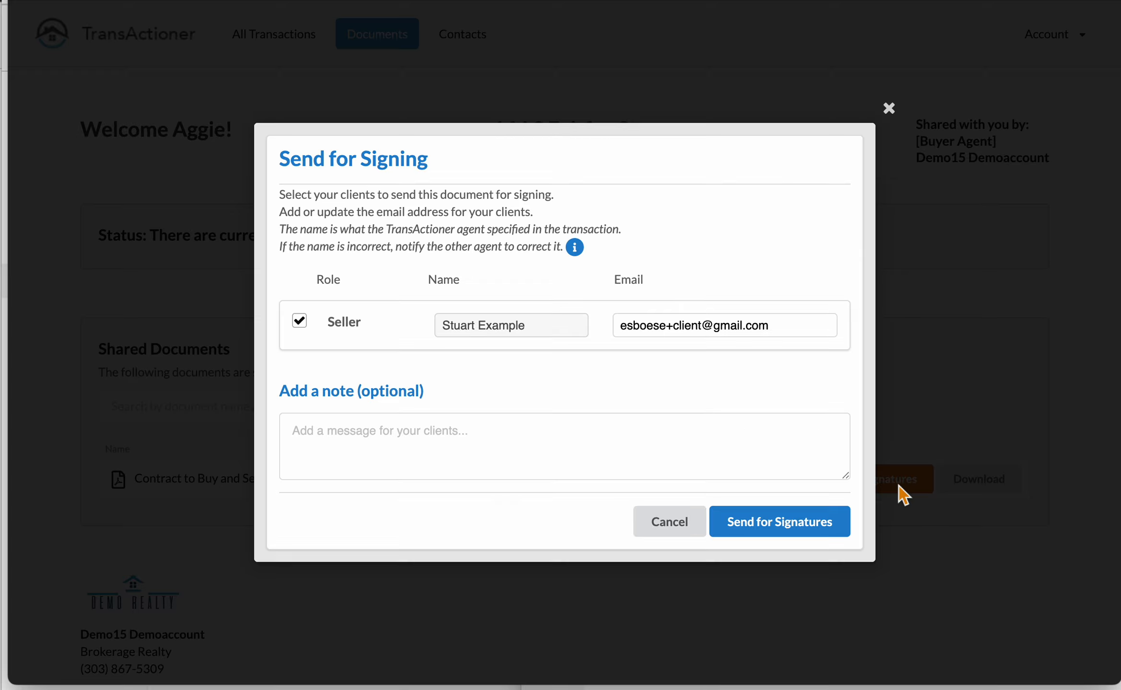
double_click(708, 326)
click(700, 508)
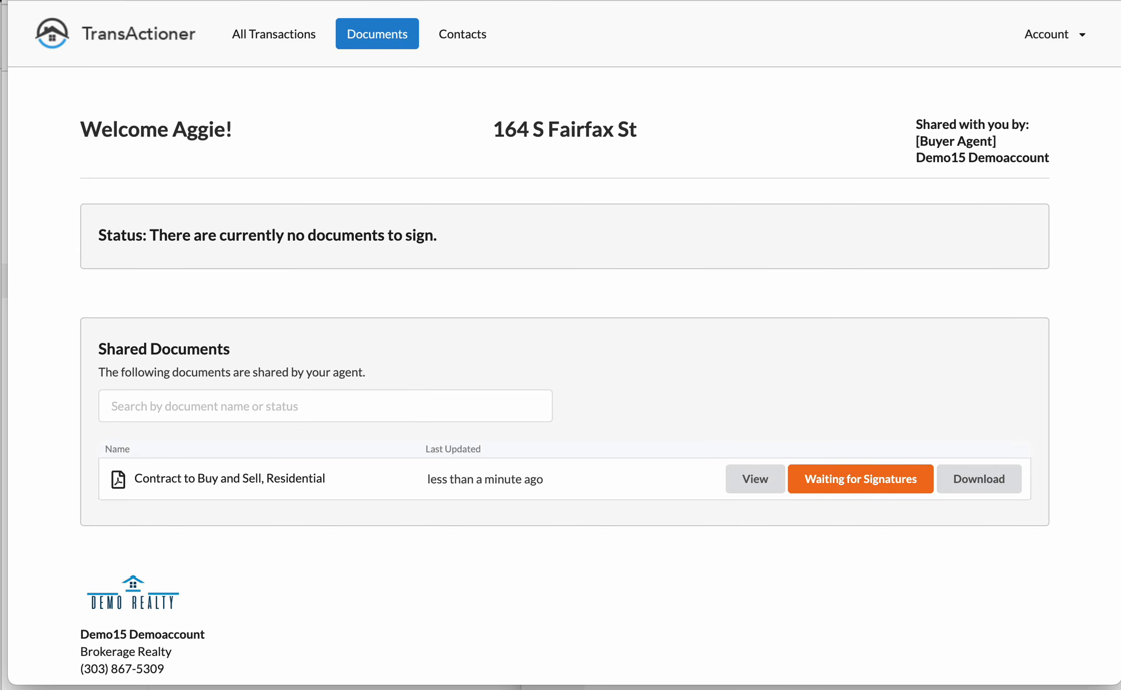
click(510, 685)
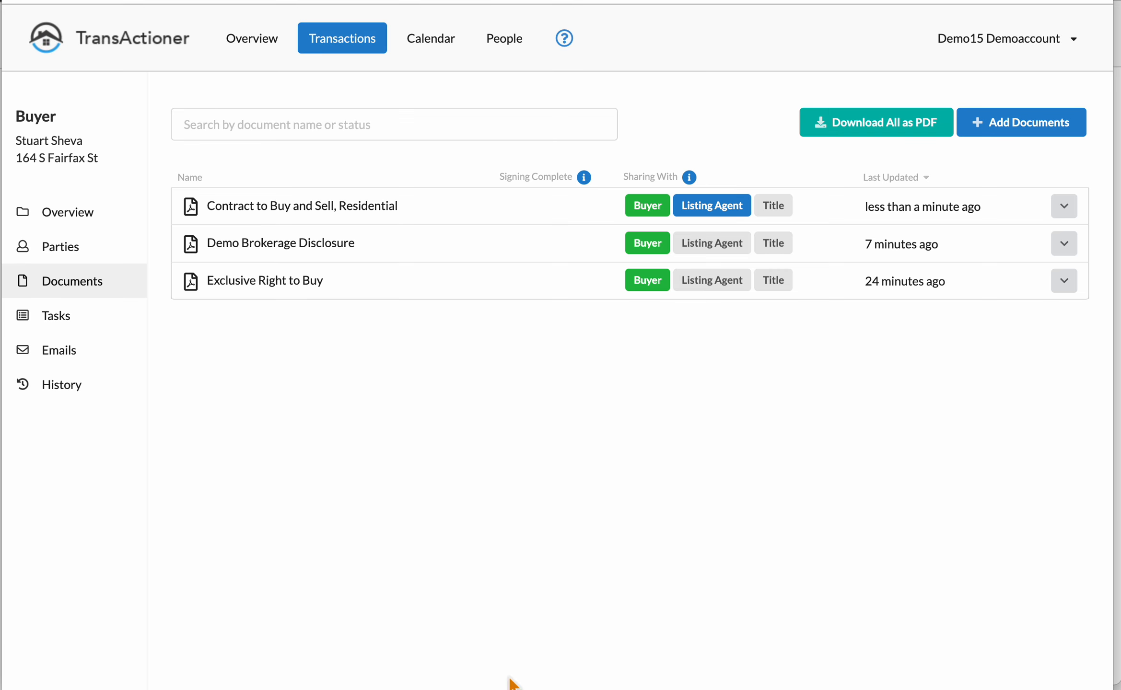
Step: Show the History log and highlight the top entry sending the contract to the seller
mouse_move(712, 223)
click(88, 397)
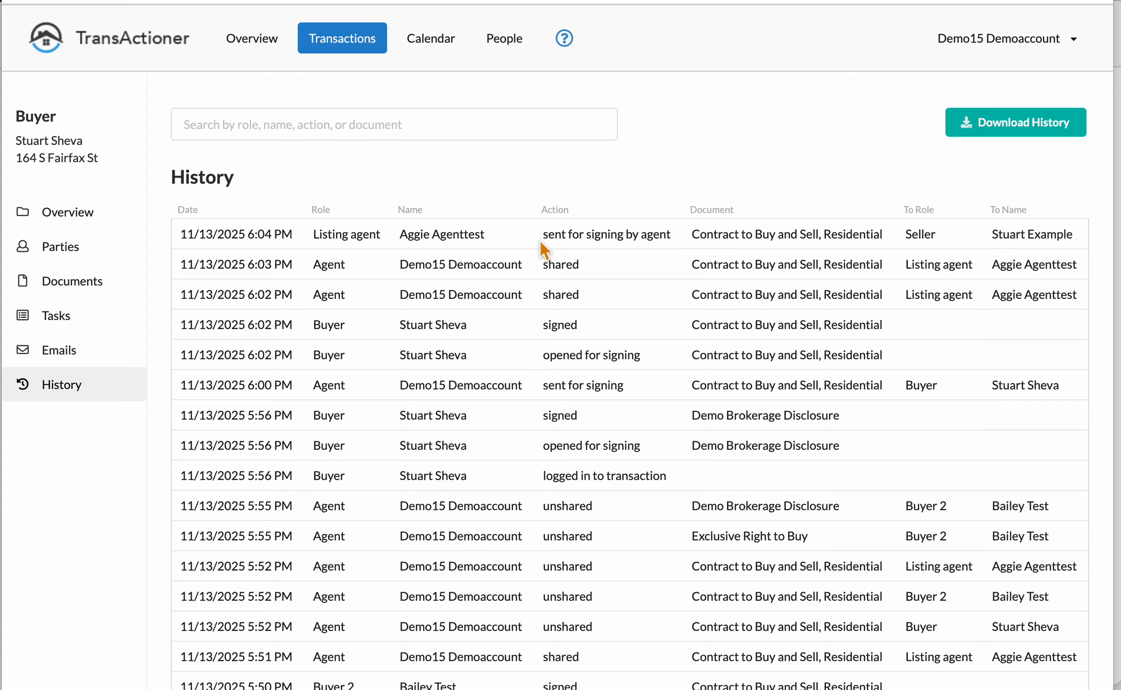
drag(540, 233, 675, 233)
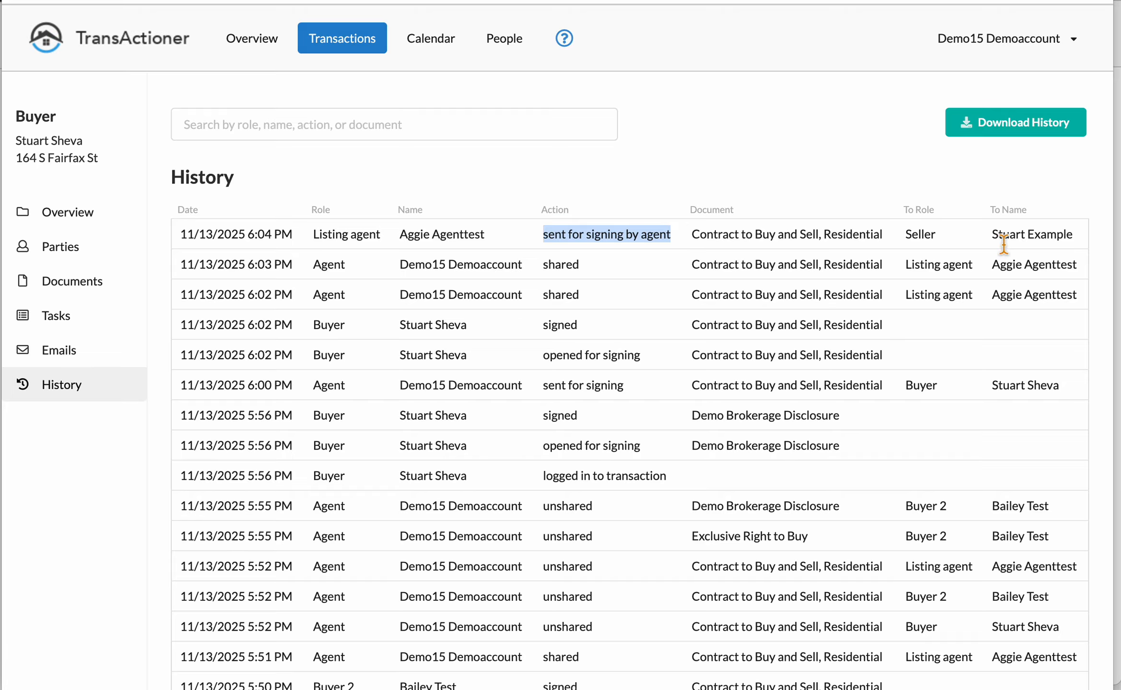
drag(1004, 242, 1066, 235)
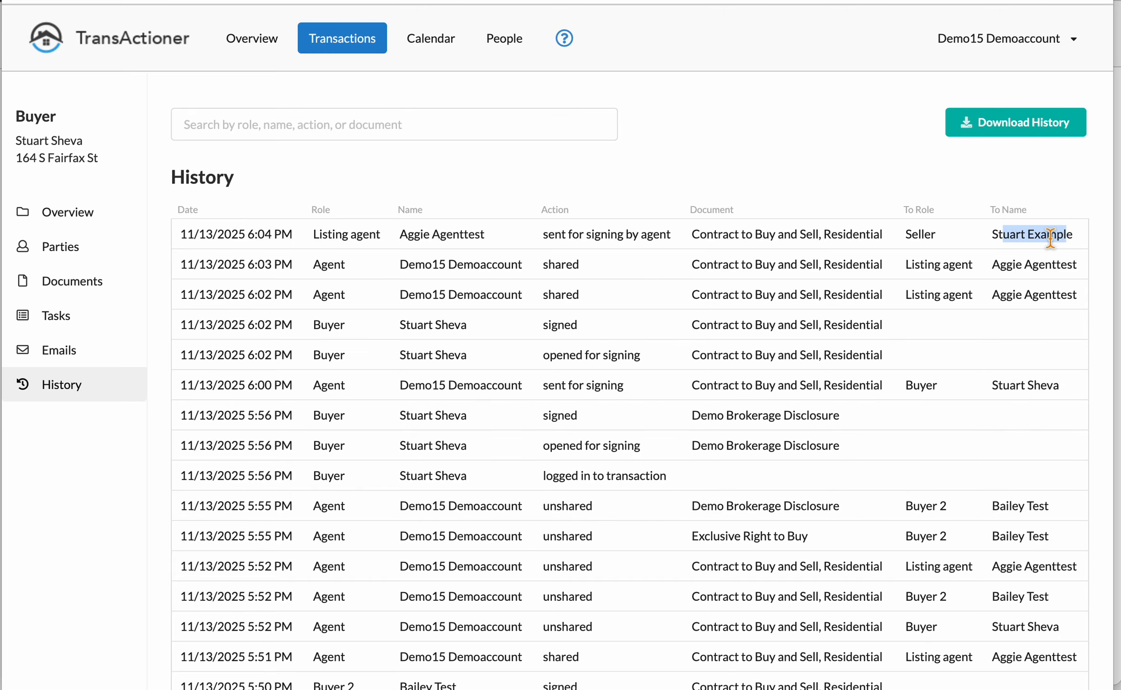
Step: Extract the residential contract's deadlines into the tasks, then check Tasks and the Overview dashboard
click(107, 296)
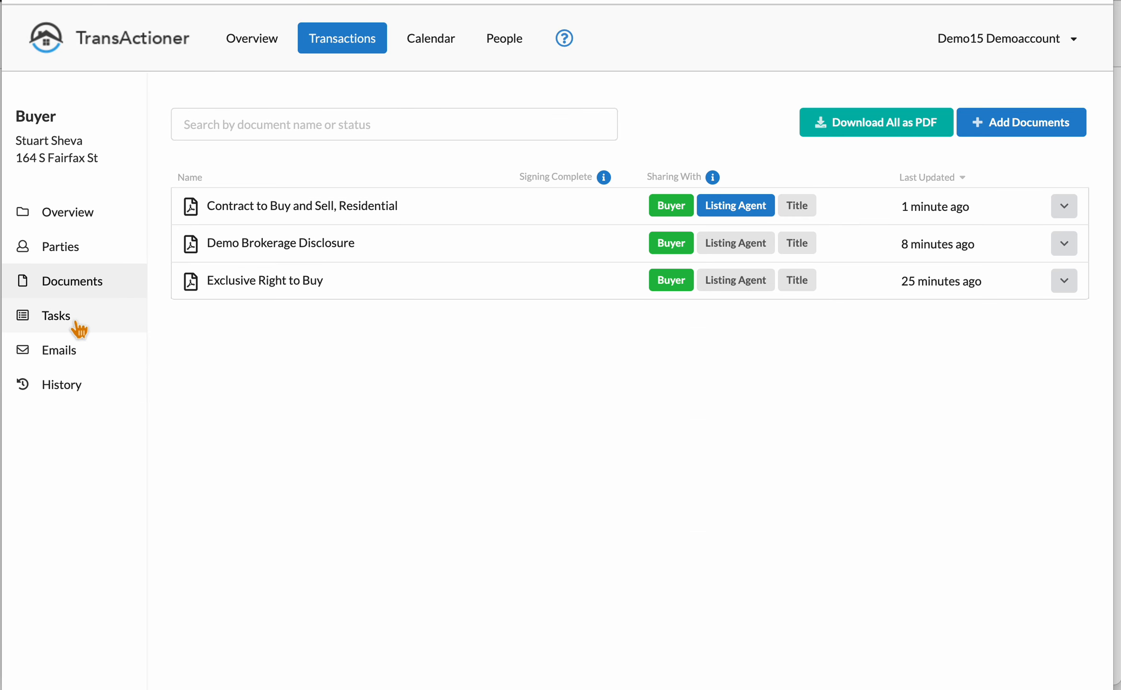
click(1063, 207)
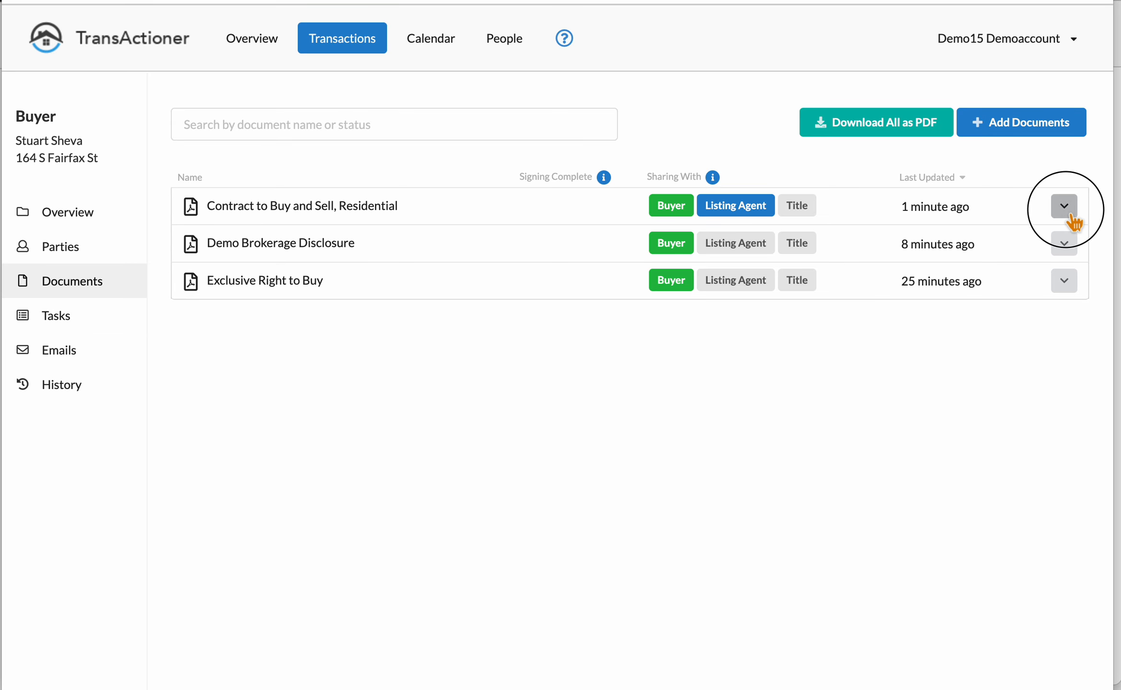
click(1011, 356)
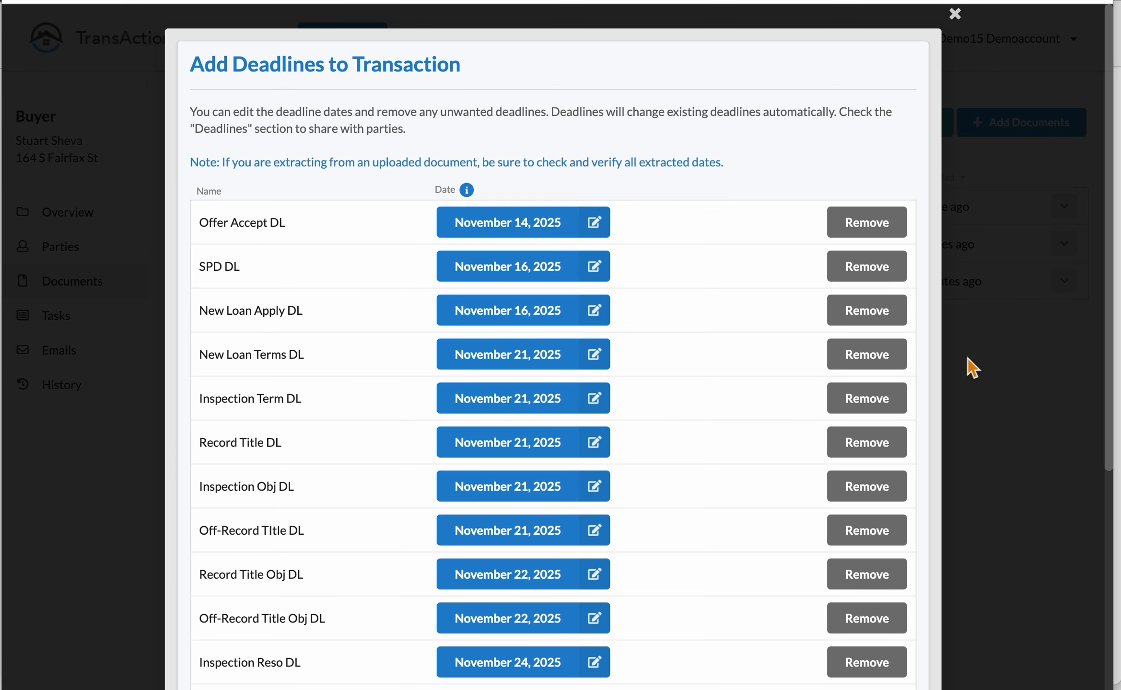
scroll(747, 489, down, 6)
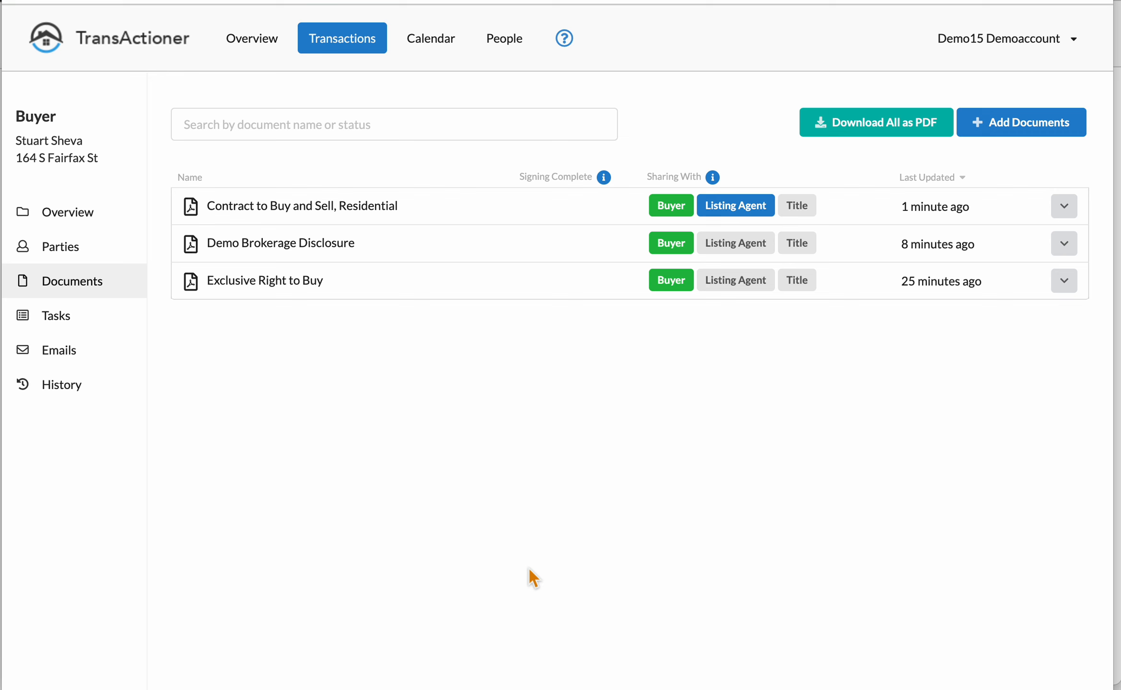
click(776, 664)
click(89, 325)
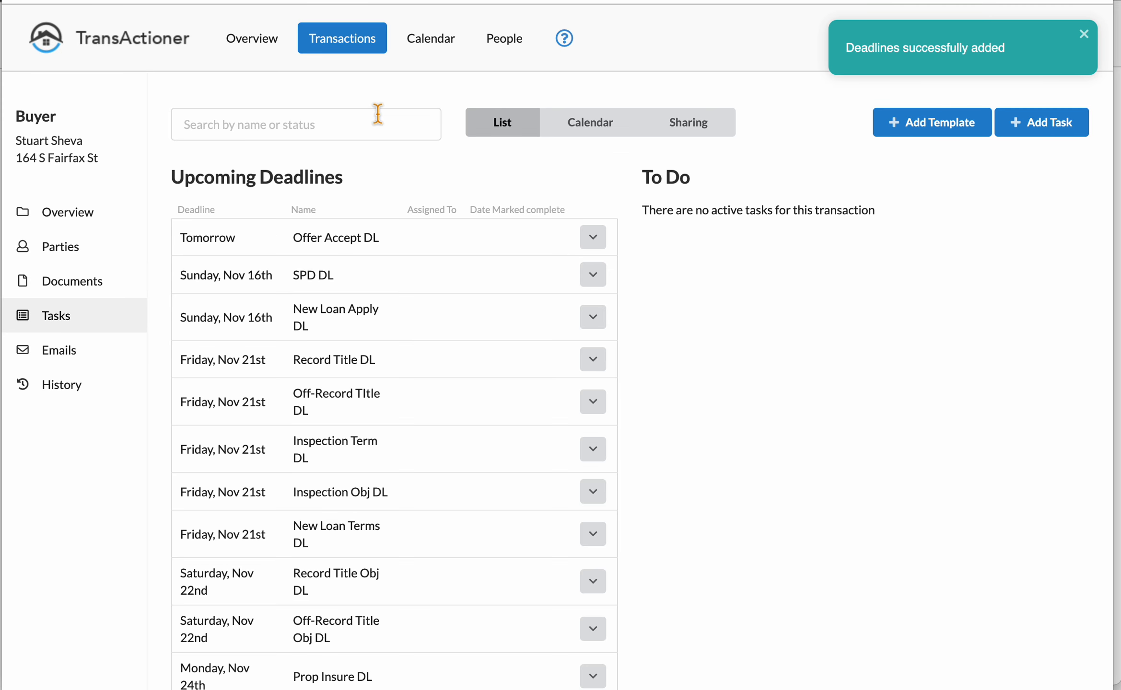
click(190, 51)
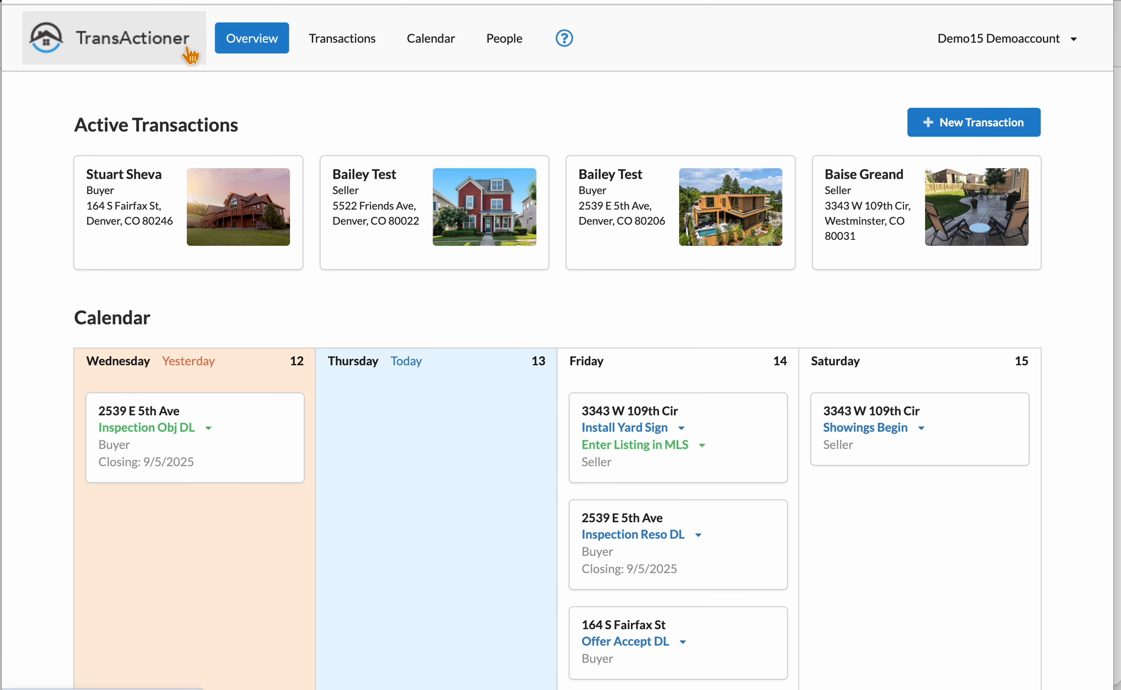